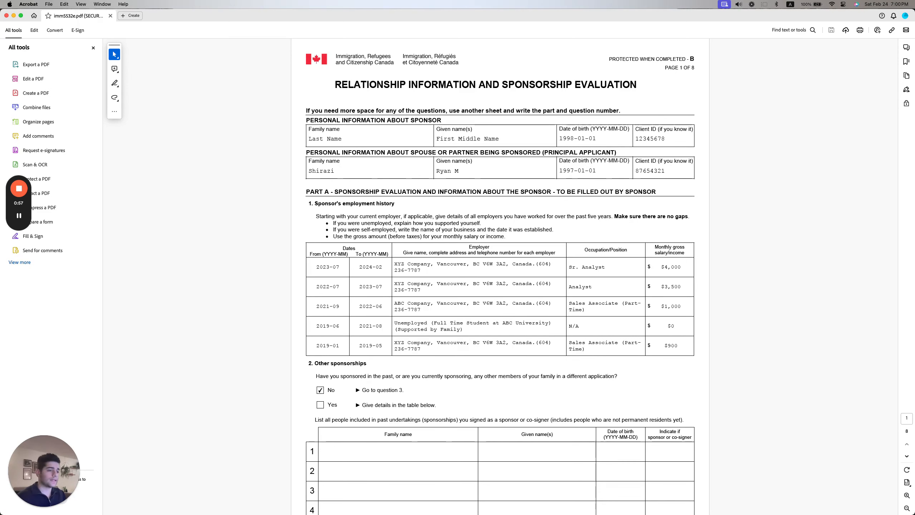
# Switch to Google Chrome and open the Step 2 Gather documents section of the IMM 5289 sponsorship guide
pyautogui.press('super+Tab')
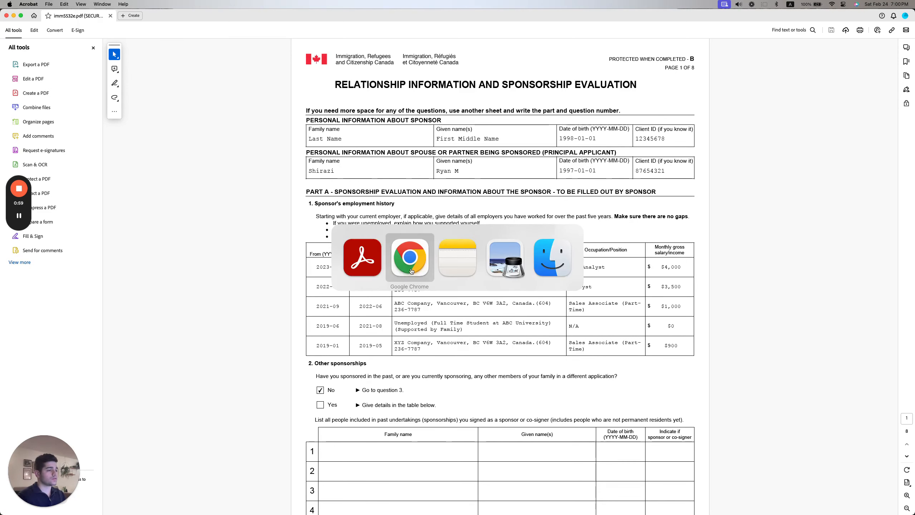
pyautogui.click(158, 16)
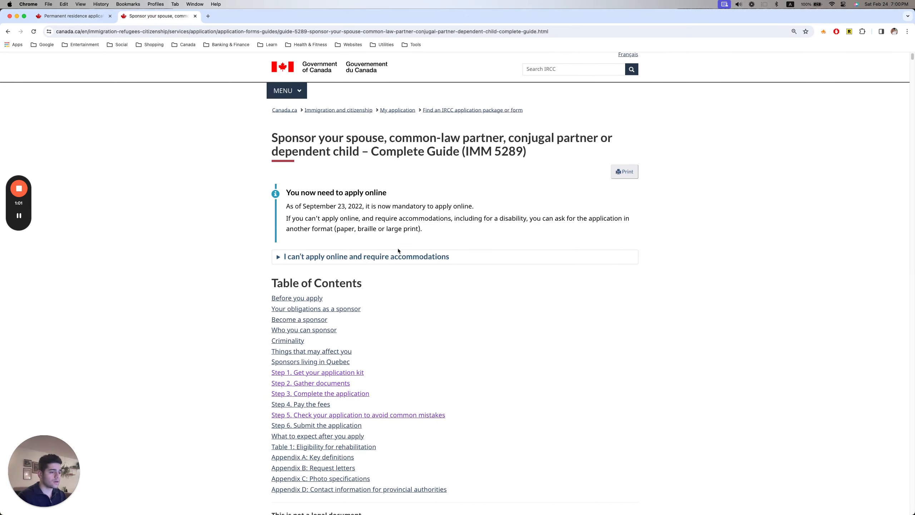
pyautogui.click(322, 394)
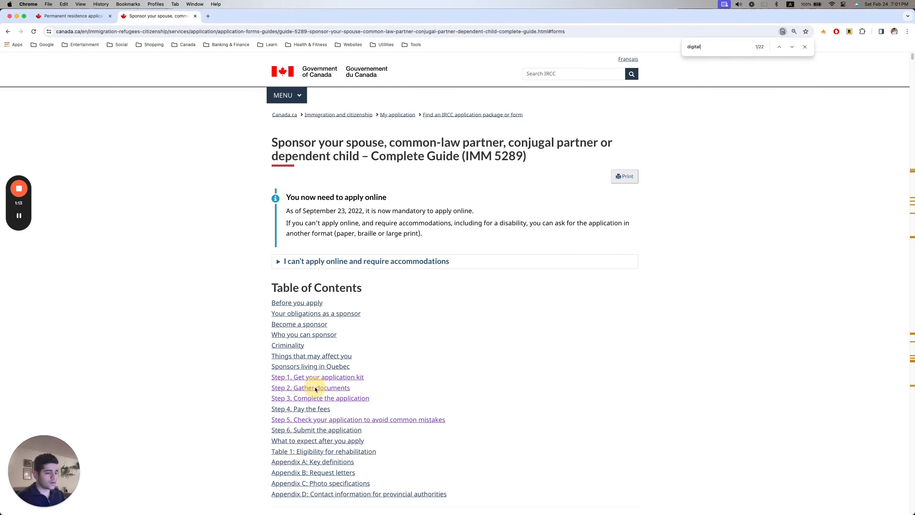
pyautogui.click(321, 389)
pyautogui.scroll(-8, 211, 299)
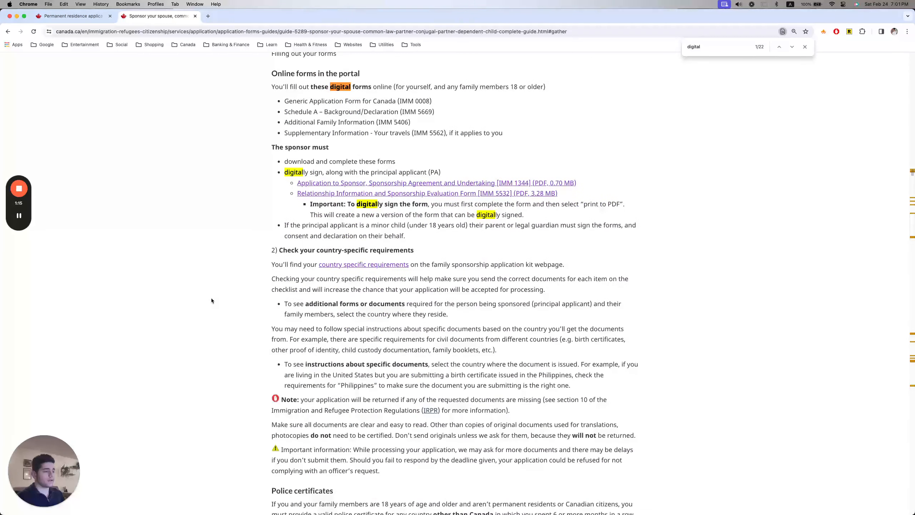
# Close the page search and read the note about printing the IMM 5532 form to PDF before digitally signing it
pyautogui.press('Escape')
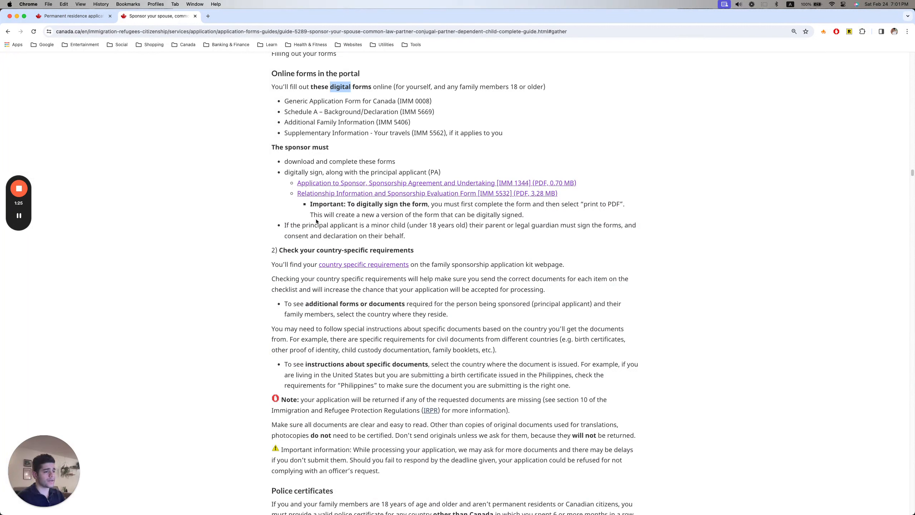
pyautogui.moveTo(314, 215); pyautogui.dragTo(516, 218)
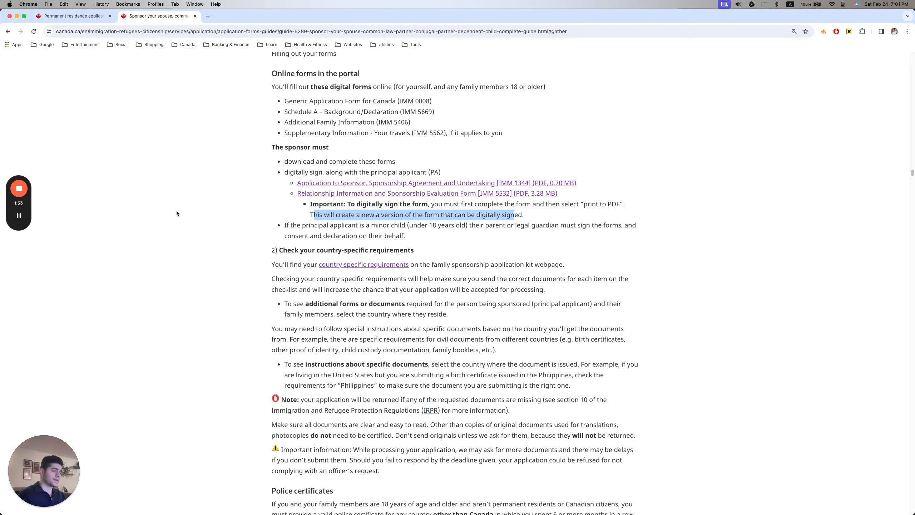
pyautogui.click(250, 239)
# Return to the IMM 5532 form in Acrobat and examine the sponsor's employment history dates for gaps
pyautogui.press('super+Tab')
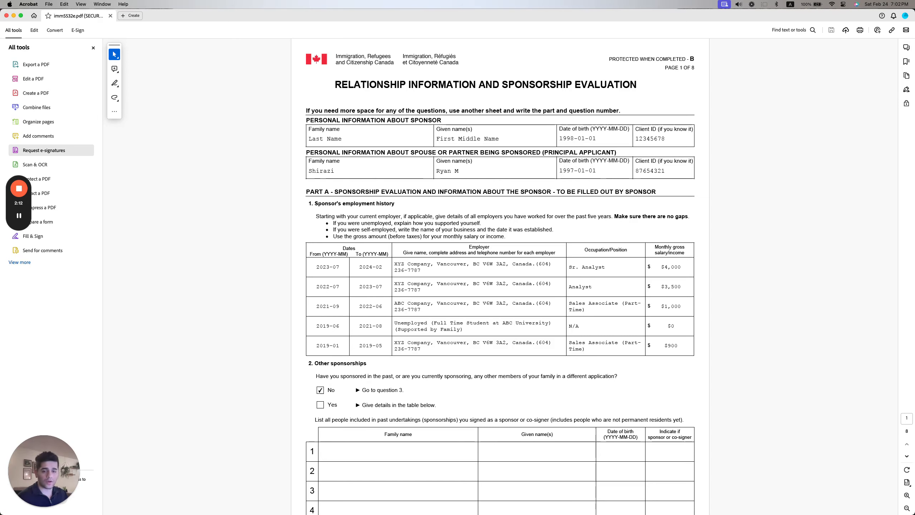
pyautogui.scroll(-1, 377, 168)
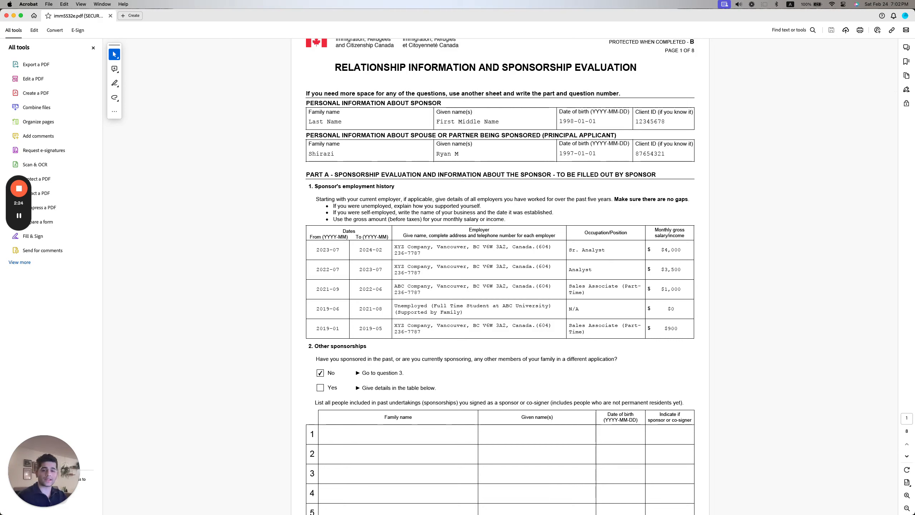
pyautogui.scroll(-1, 347, 171)
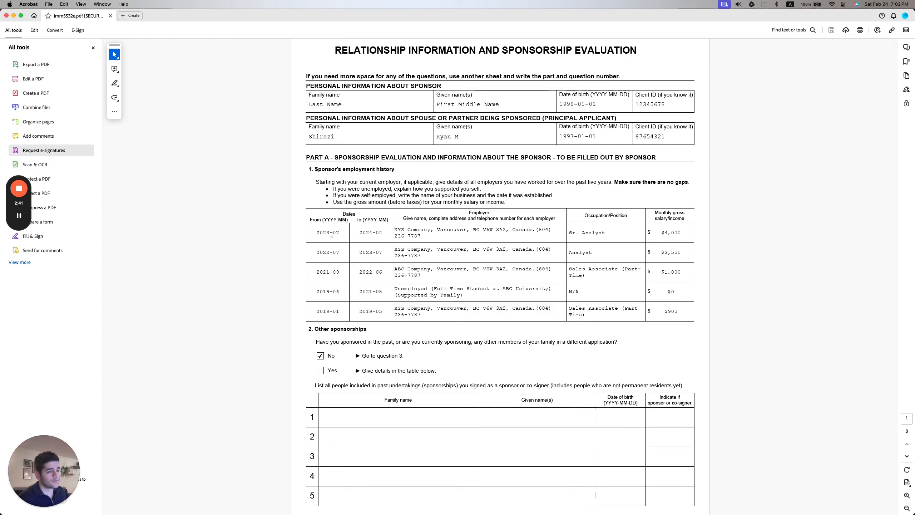
pyautogui.moveTo(319, 232); pyautogui.dragTo(339, 233)
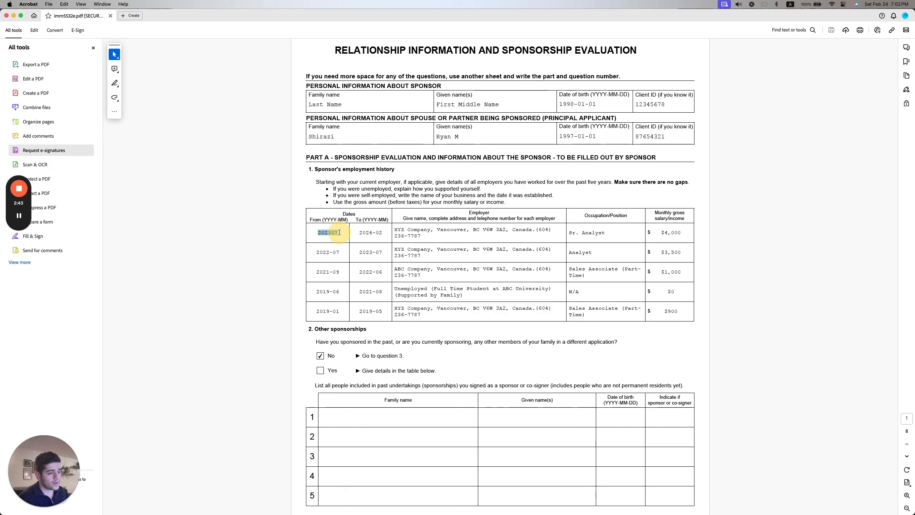
pyautogui.click(338, 235)
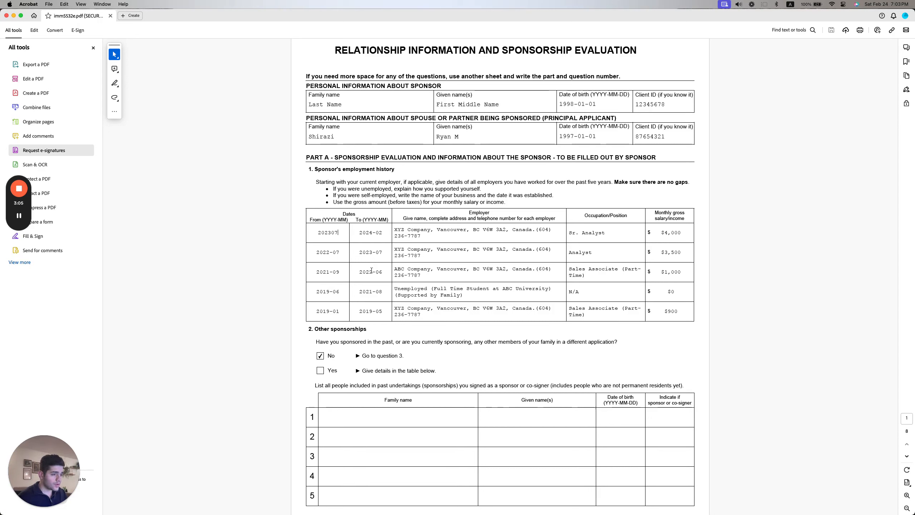
pyautogui.click(384, 254)
pyautogui.click(374, 271)
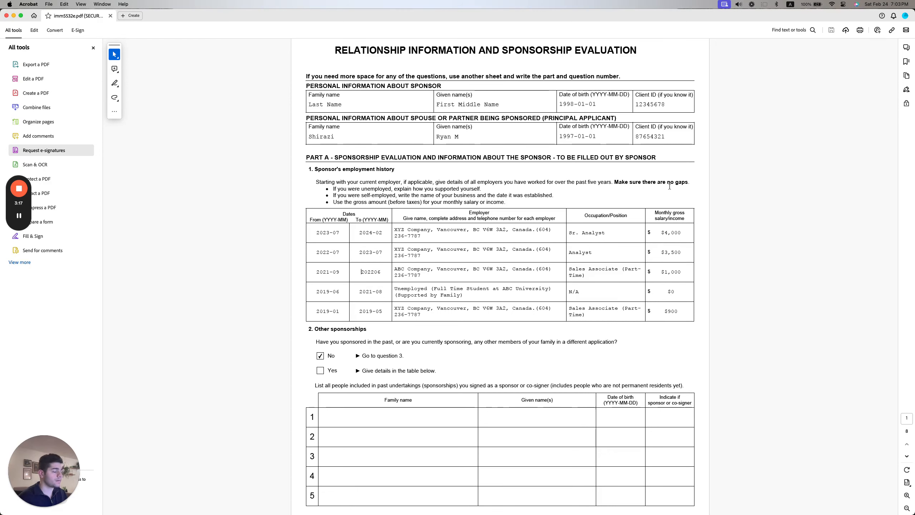
pyautogui.scroll(-1, 413, 206)
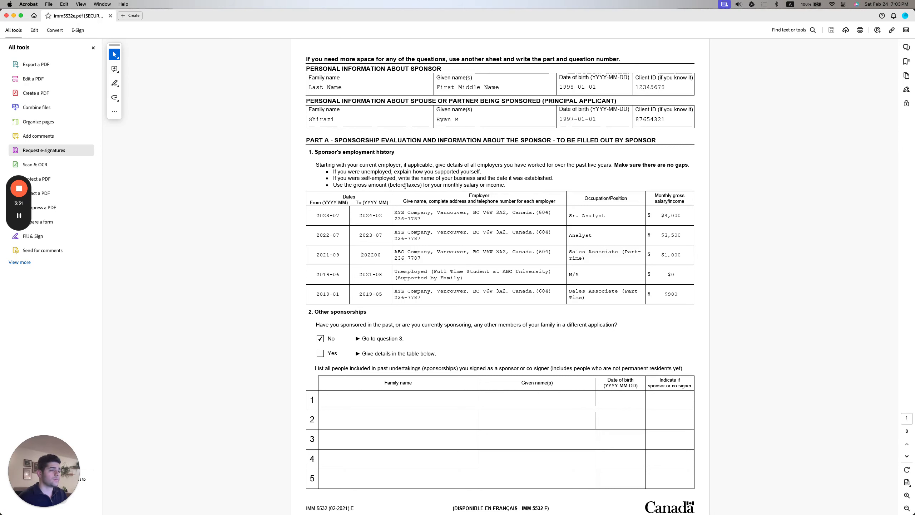
pyautogui.scroll(-1, 435, 213)
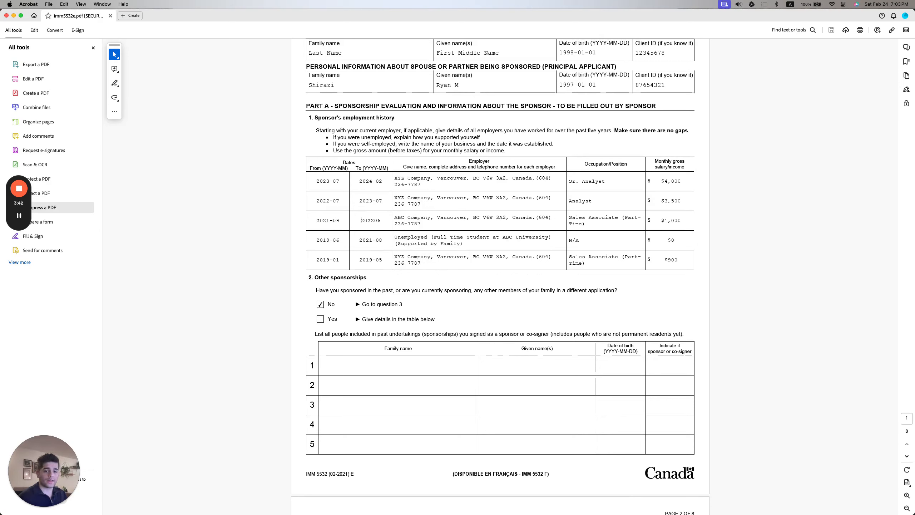
# Re-enter the start date of the first employment history entry as 202307
pyautogui.click(327, 181)
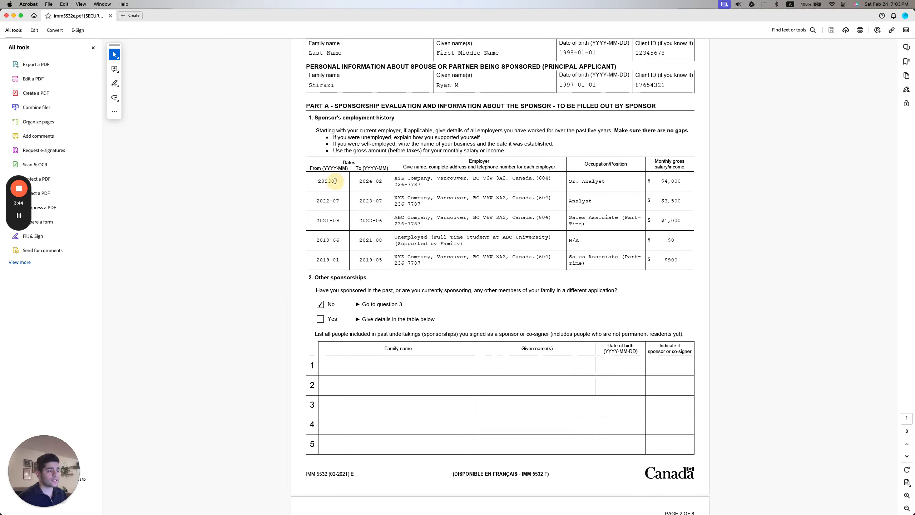
pyautogui.doubleClick(335, 181)
pyautogui.write('20')
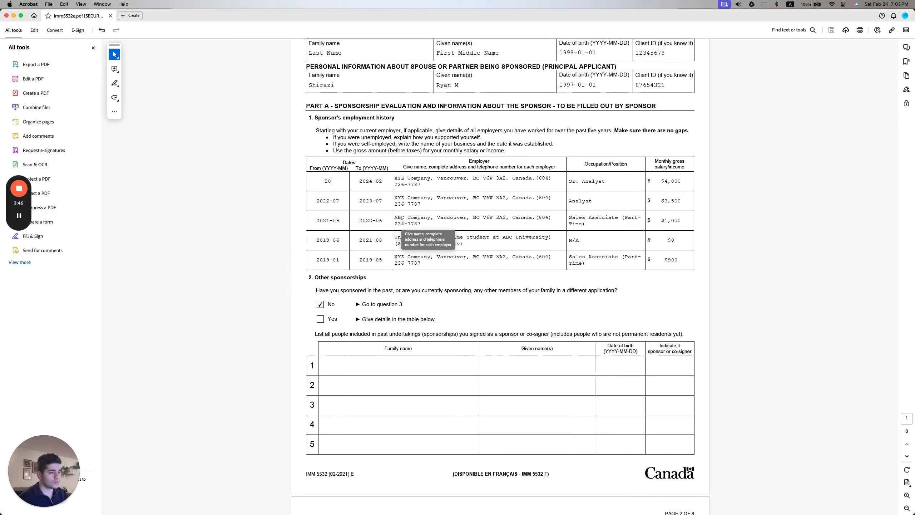
pyautogui.write('2307')
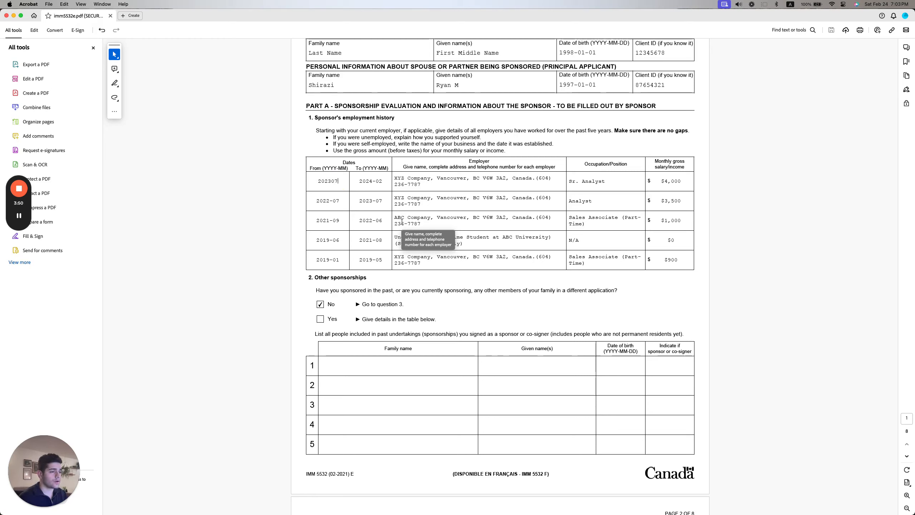
pyautogui.press('Return')
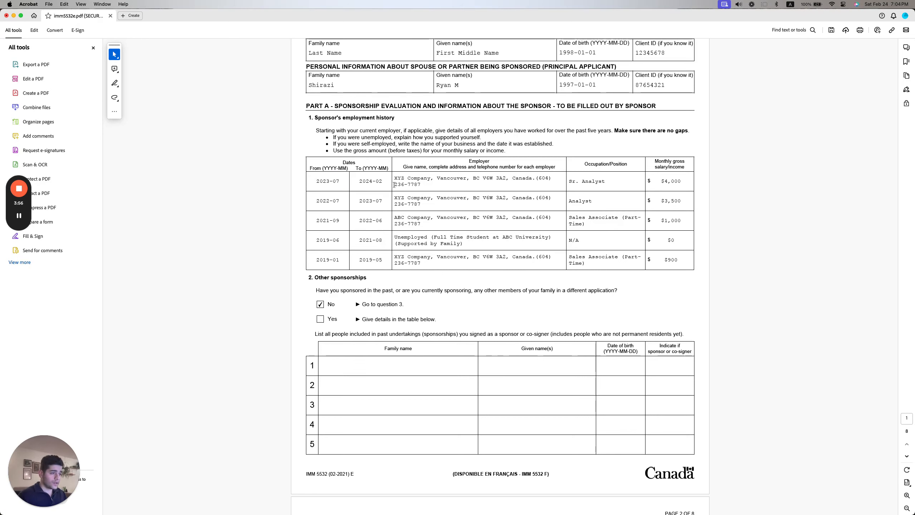
# Switch to Finder and select the "IMM 5532e continued" PDF in the YouTube folder of PR Application
pyautogui.scroll(-1, 411, 177)
pyautogui.scroll(3, 411, 180)
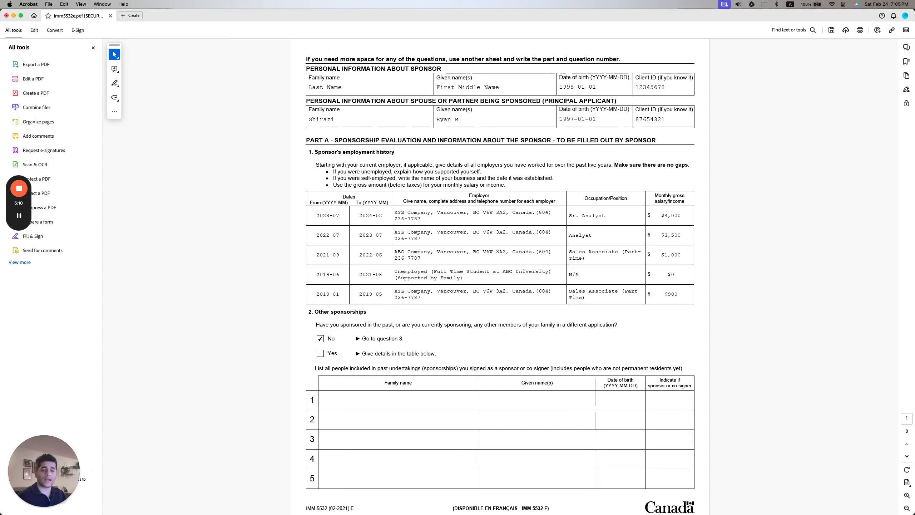
pyautogui.press('super+Tab')
pyautogui.press('Tab')
pyautogui.press('Tab')
pyautogui.press('Tab')
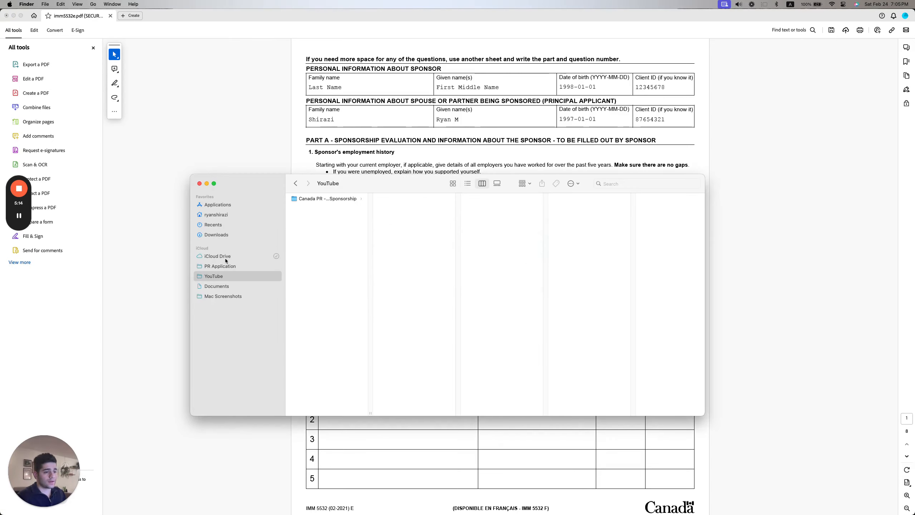
pyautogui.click(224, 267)
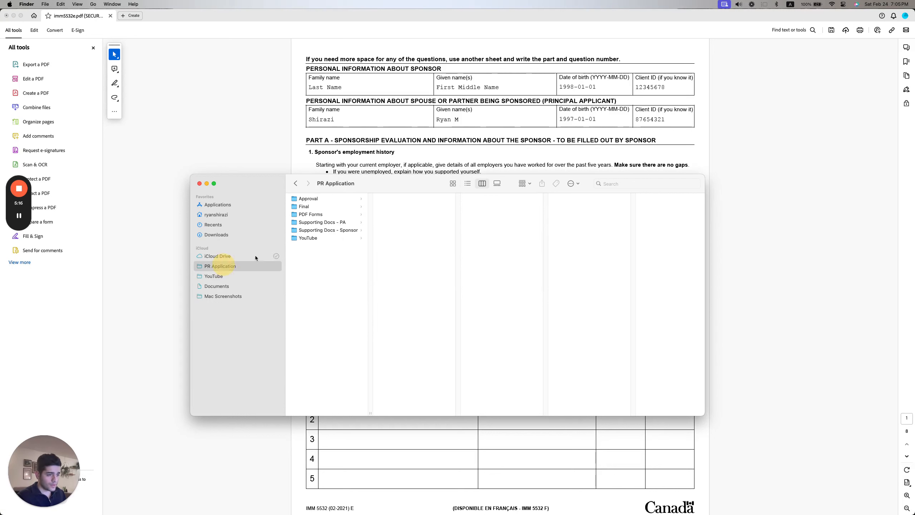
pyautogui.click(313, 238)
pyautogui.click(408, 223)
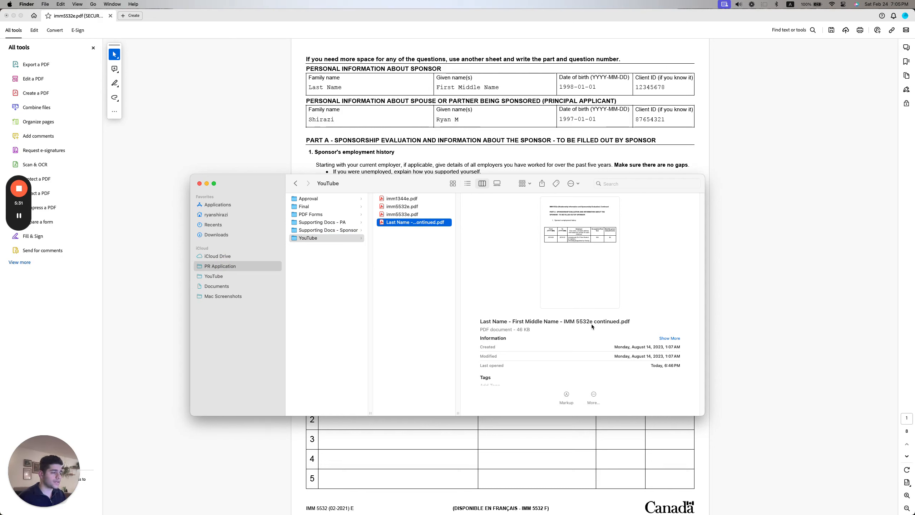
# Switch to Preview to examine the screenshot of the continued employment history sheet, and return to the form in Acrobat
pyautogui.press('super+Tab')
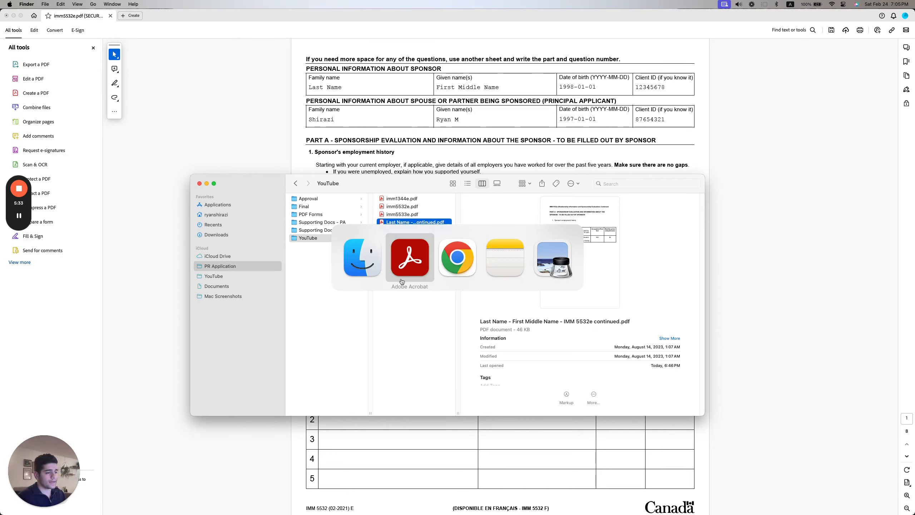
pyautogui.click(550, 270)
pyautogui.moveTo(414, 211); pyautogui.dragTo(467, 126)
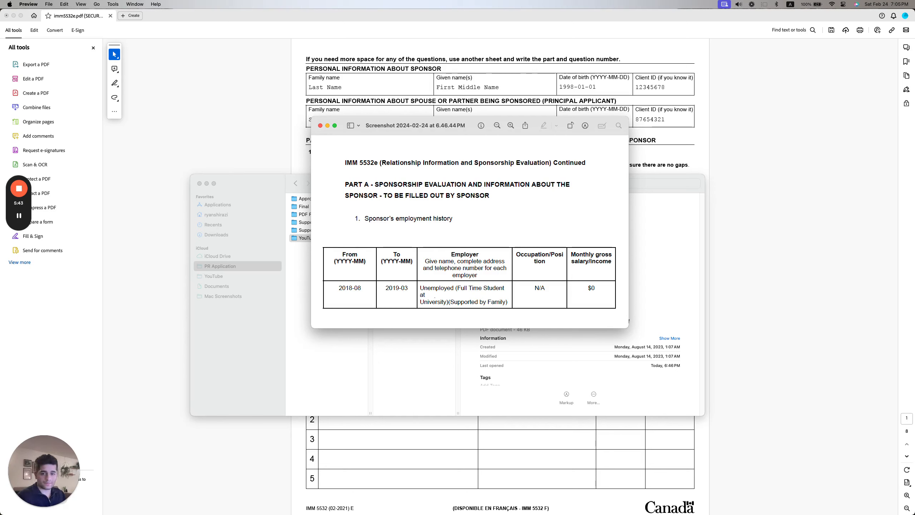
pyautogui.click(330, 359)
pyautogui.click(215, 126)
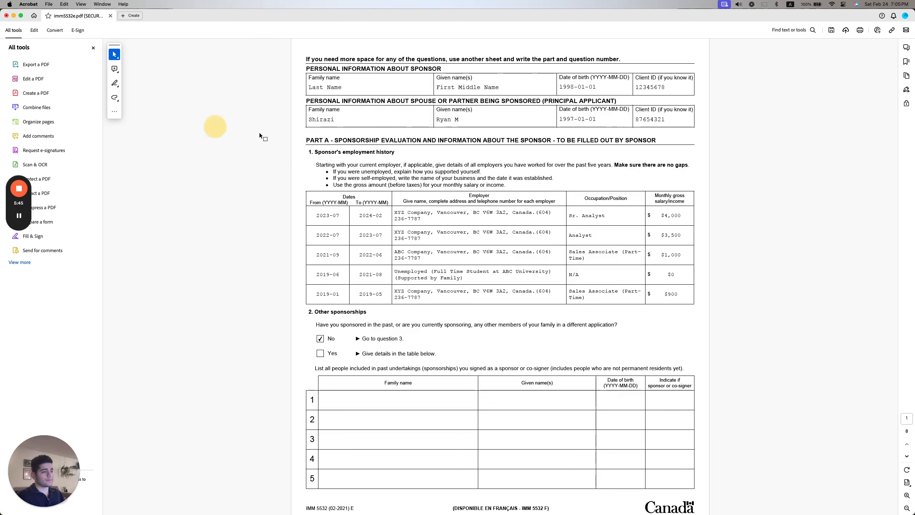
# Review the form's questions on other sponsorships and other financially dependent people
pyautogui.scroll(-5, 233, 229)
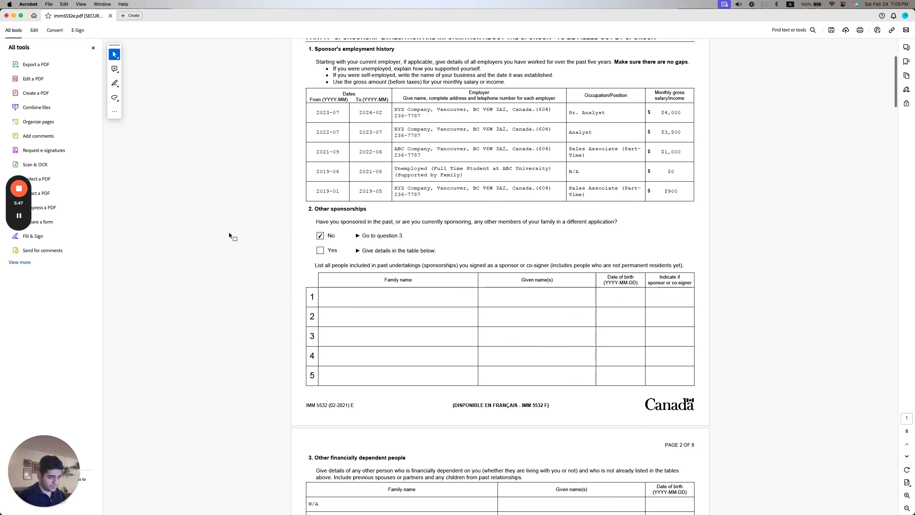
pyautogui.scroll(-1, 319, 195)
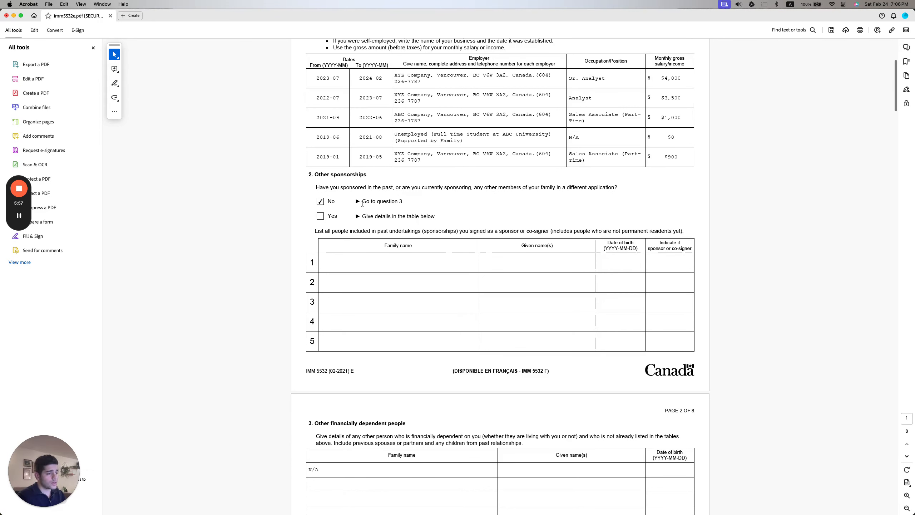
pyautogui.scroll(-5, 394, 200)
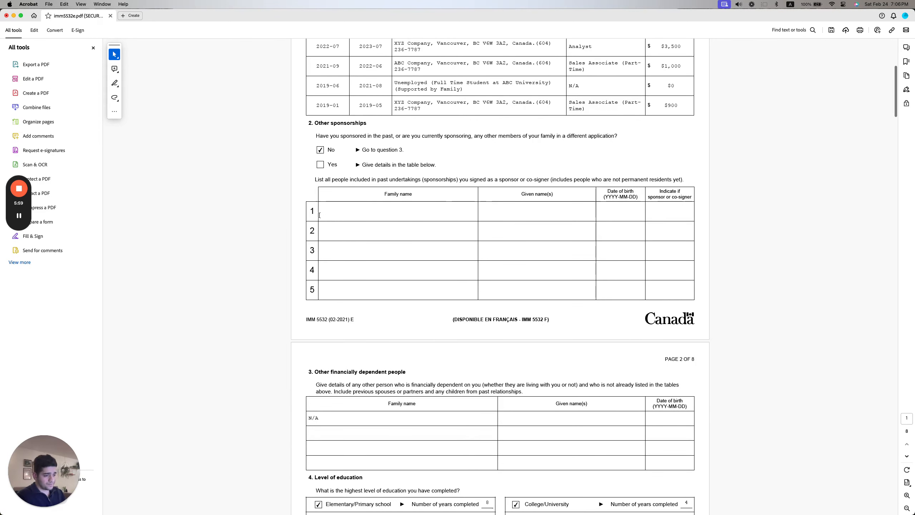
pyautogui.scroll(-3, 298, 217)
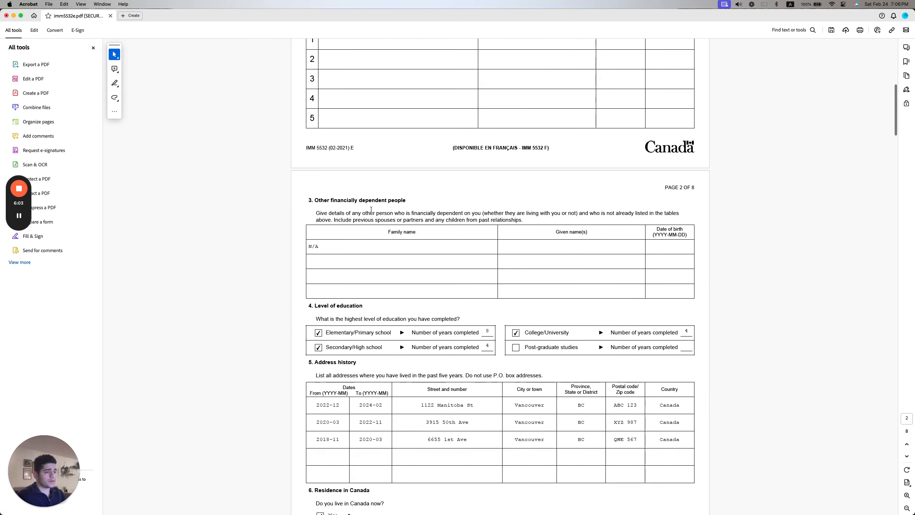
pyautogui.scroll(-1, 329, 218)
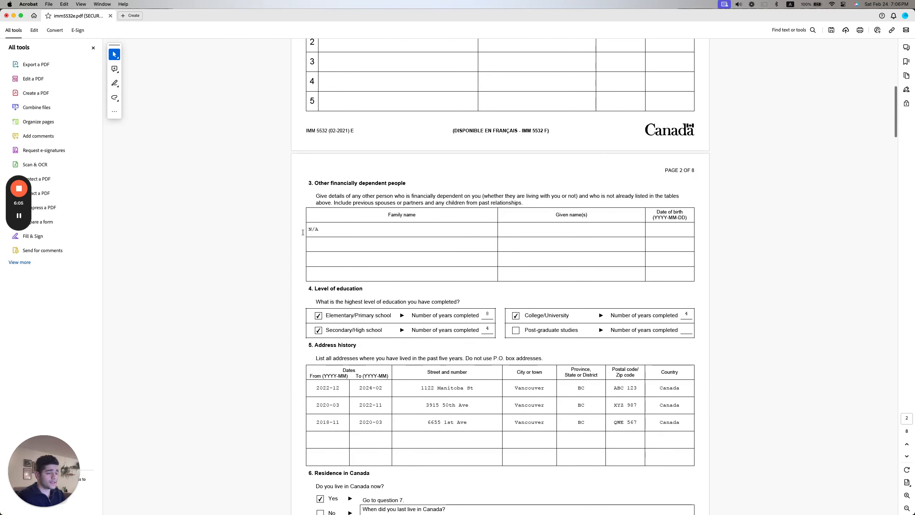
pyautogui.scroll(-3, 320, 230)
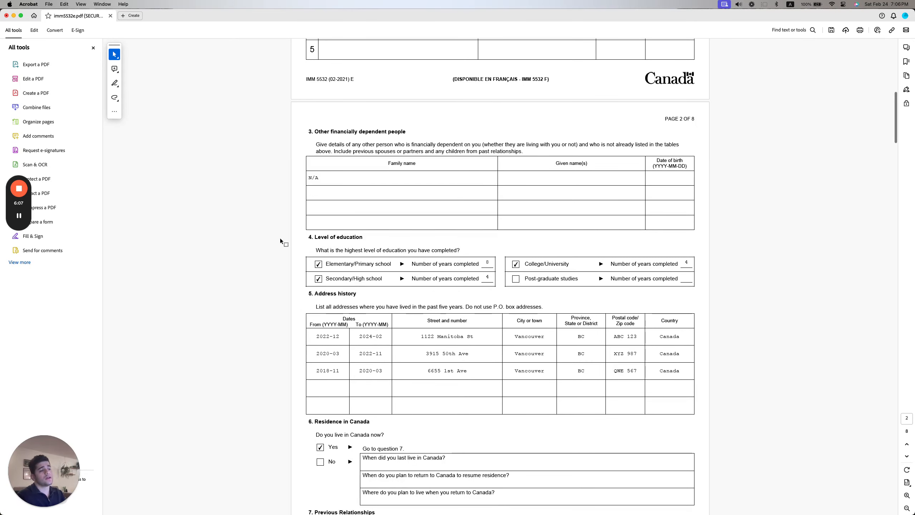
# Enter 8 as the number of years completed for elementary/primary school under Level of education
pyautogui.scroll(-5, 316, 239)
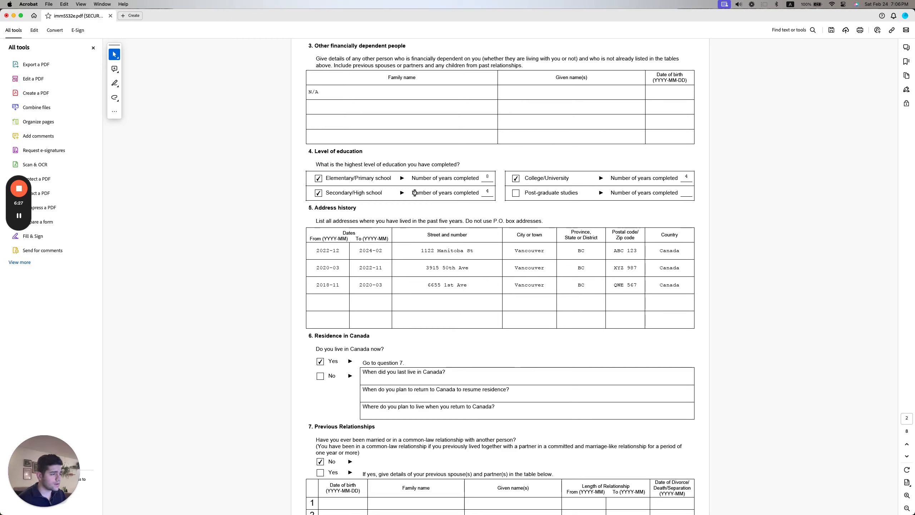
pyautogui.click(488, 176)
pyautogui.write('8')
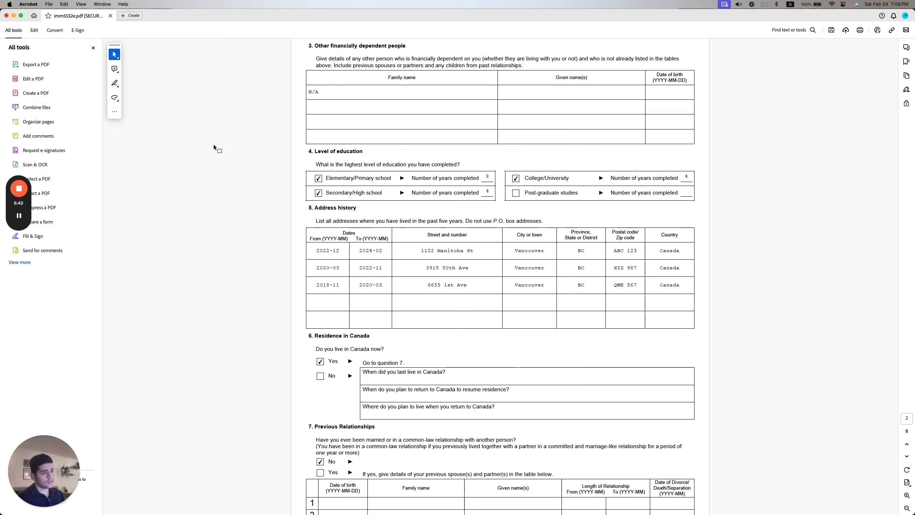
# Review the sponsor's address history, residence in Canada and previous relationships questions in Part A
pyautogui.scroll(-2, 278, 191)
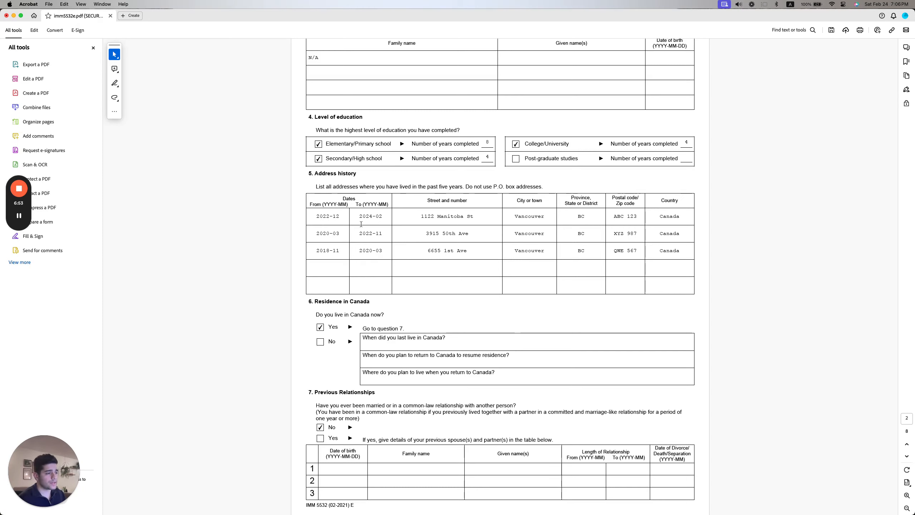
pyautogui.scroll(-3, 360, 231)
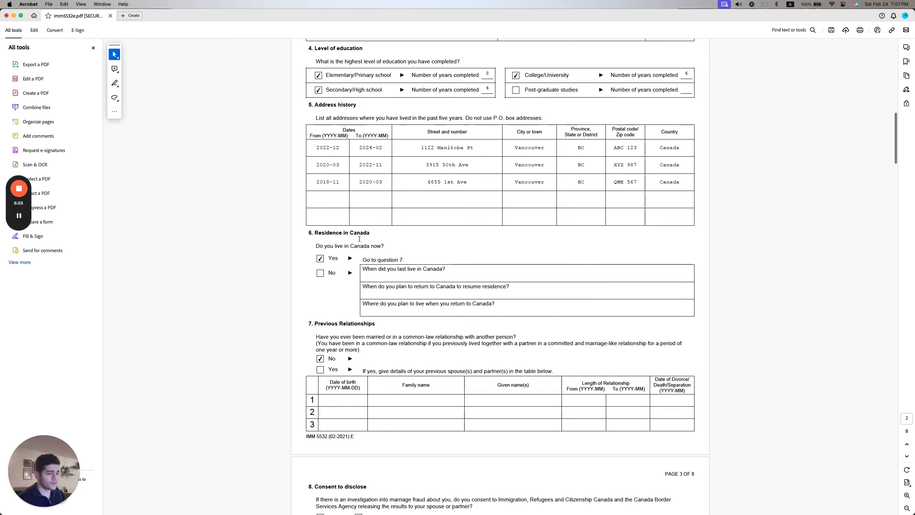
pyautogui.scroll(-2, 357, 239)
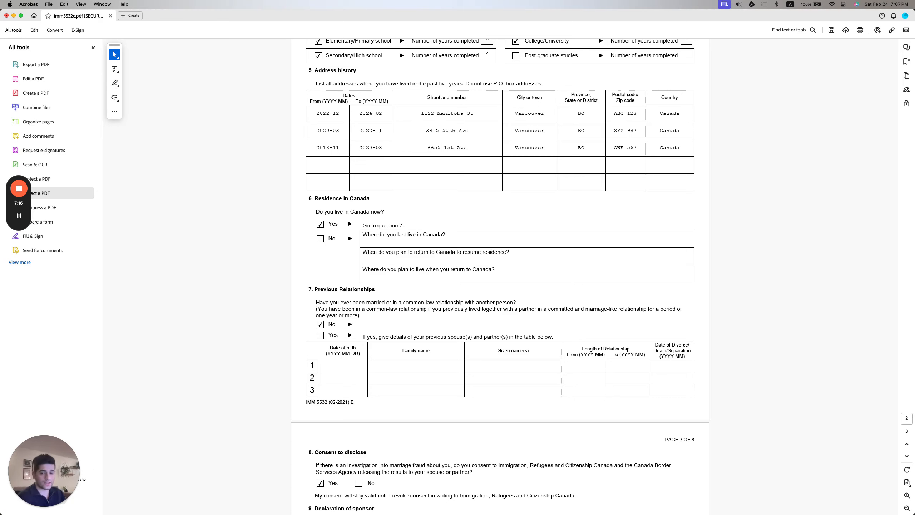
pyautogui.scroll(-2, 373, 281)
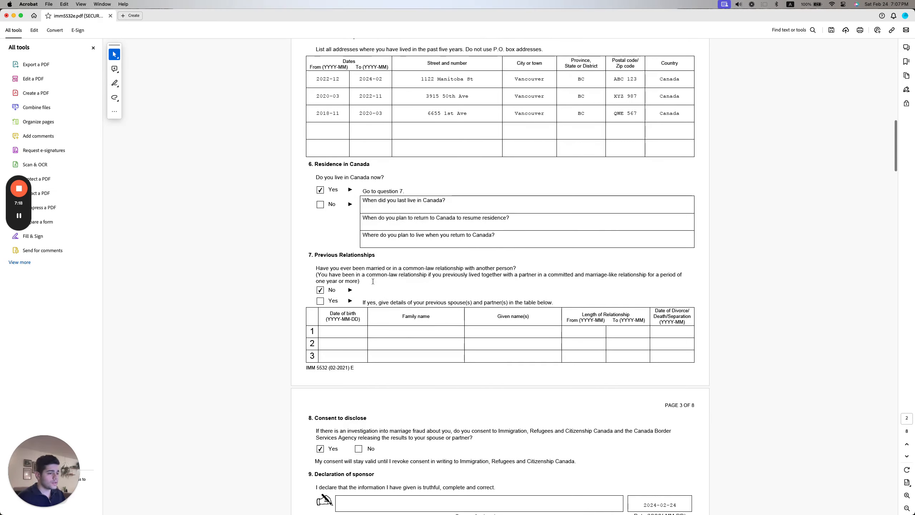
pyautogui.scroll(-3, 319, 258)
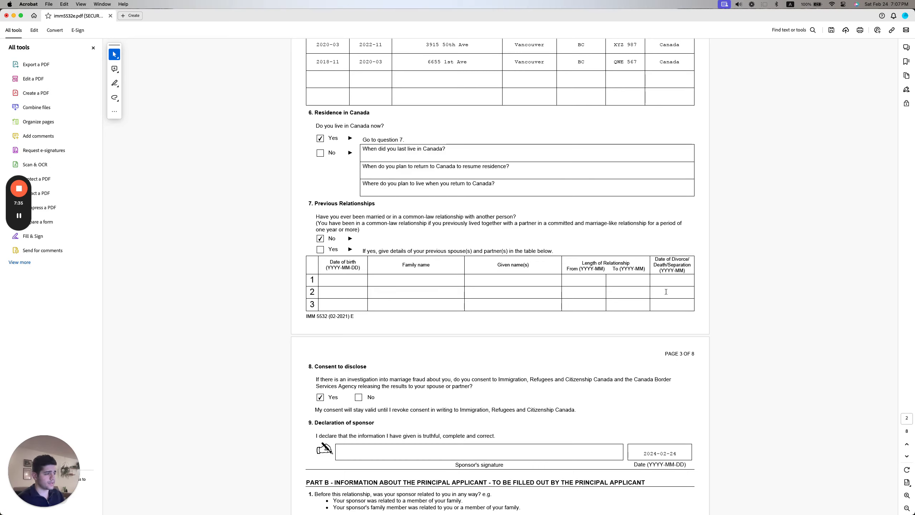
pyautogui.scroll(-2, 208, 266)
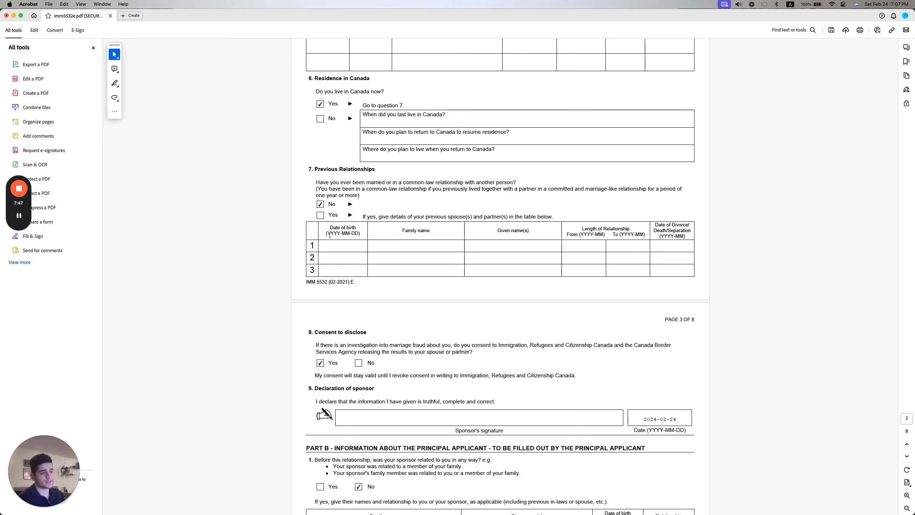
# Examine the sponsor's consent to disclose and the signature and date fields of the Declaration of sponsor
pyautogui.scroll(-2, 361, 275)
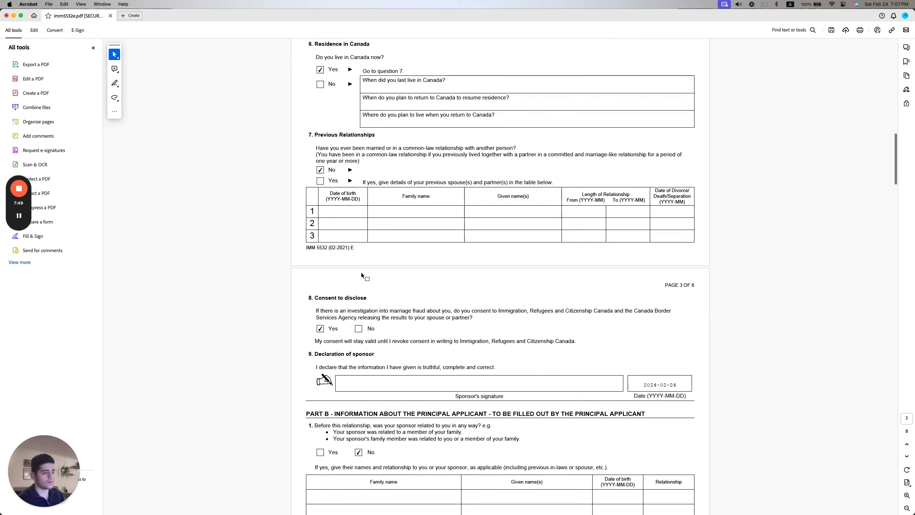
pyautogui.scroll(-5, 362, 275)
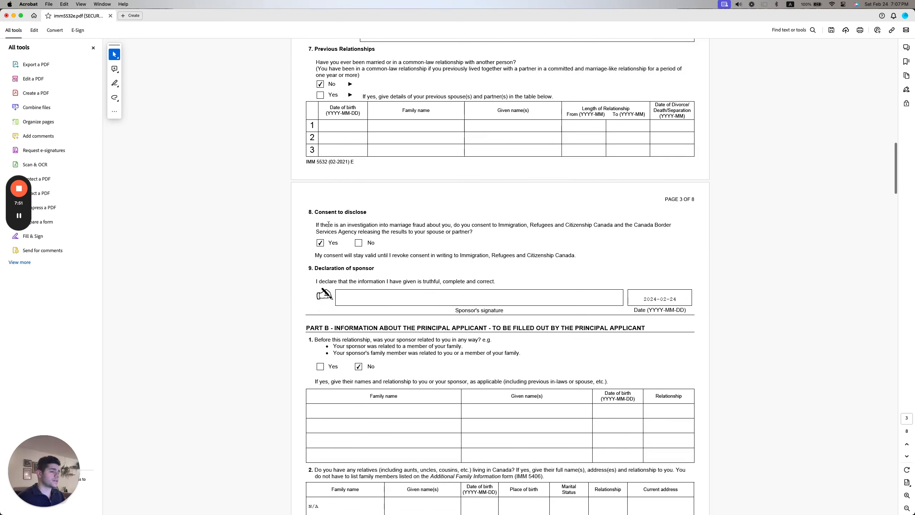
pyautogui.scroll(-2, 316, 234)
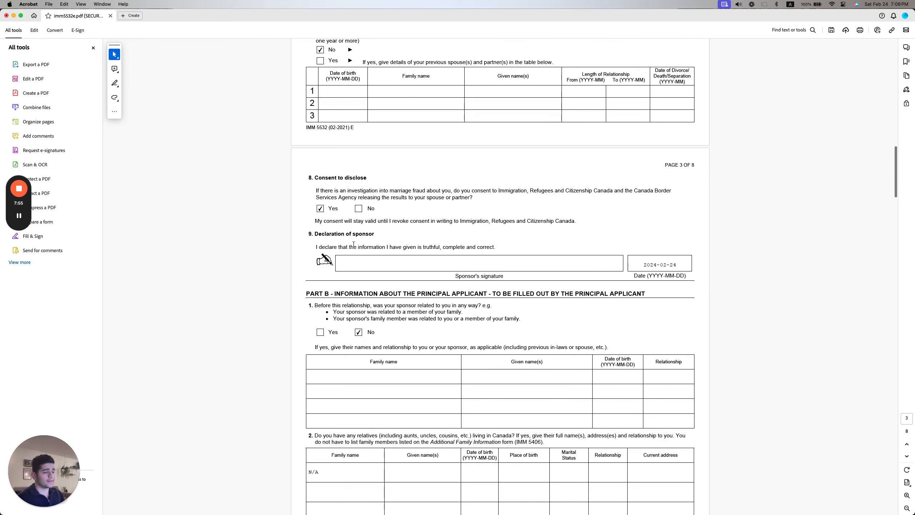
pyautogui.scroll(-1, 328, 224)
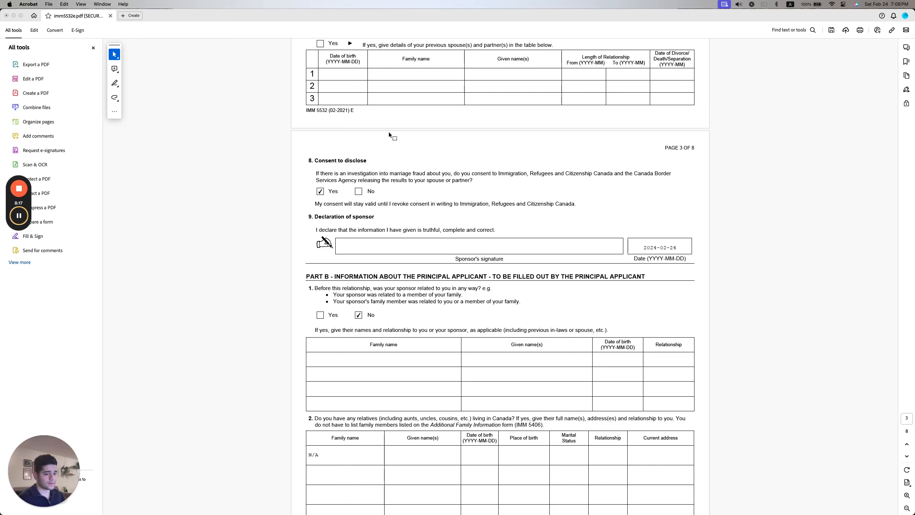
# Review Part B's questions on prior relation to the sponsor, relatives living in Canada and the applicant's previous relationships
pyautogui.scroll(-5, 405, 197)
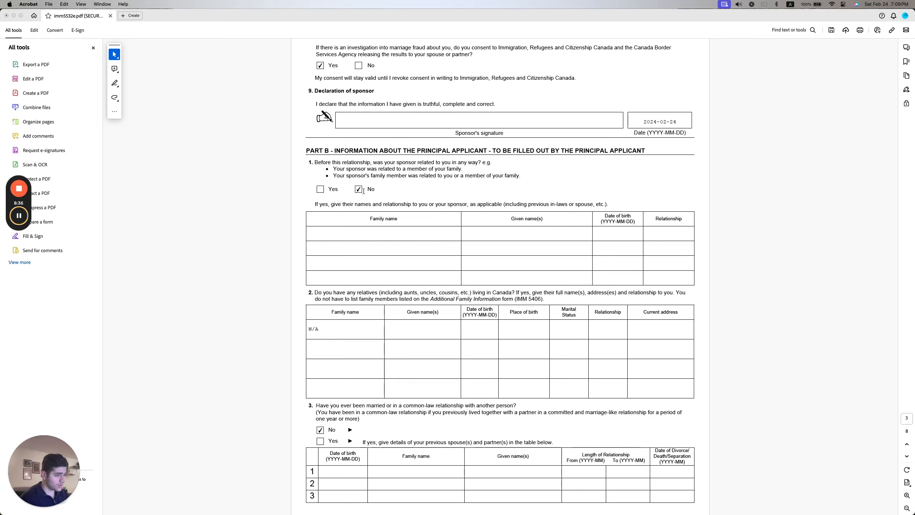
pyautogui.scroll(-5, 364, 190)
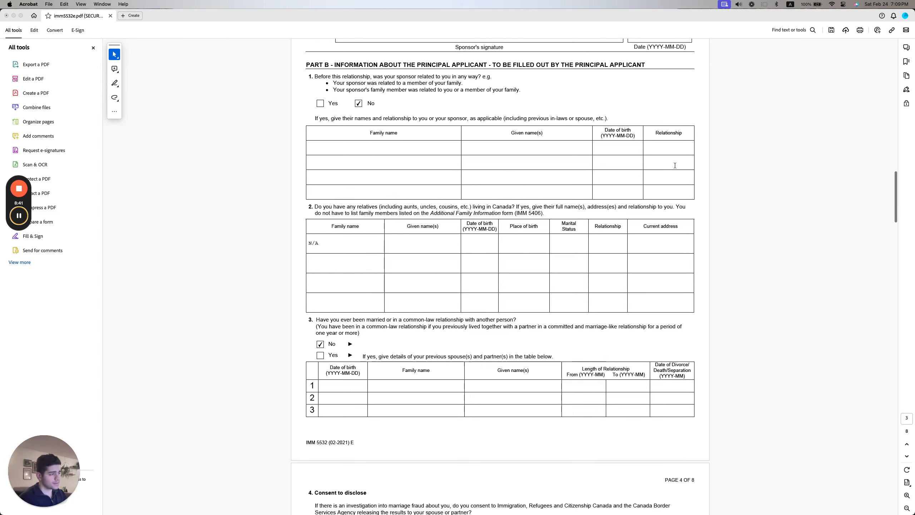
pyautogui.scroll(-2, 308, 177)
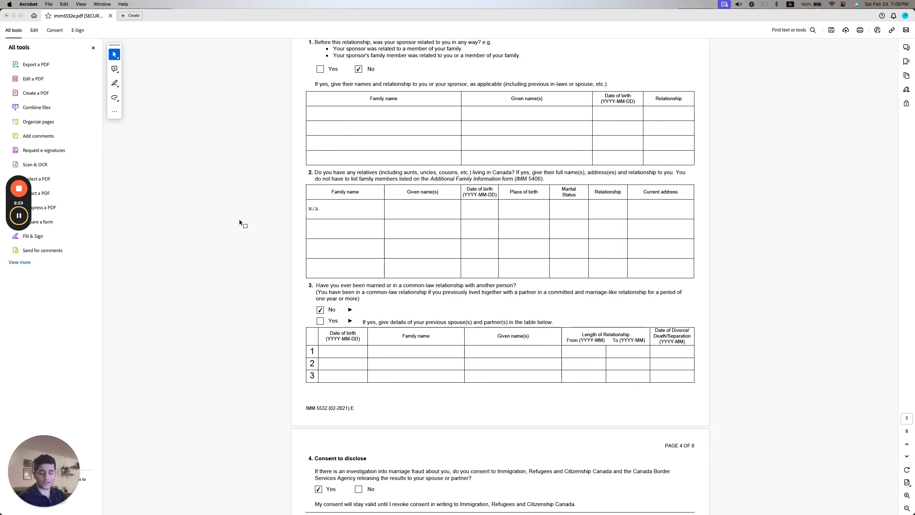
pyautogui.scroll(-4, 353, 225)
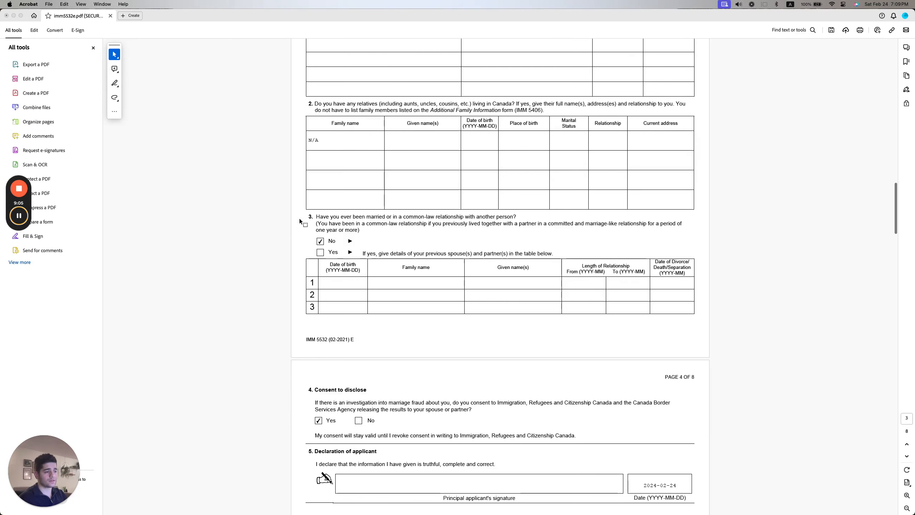
pyautogui.scroll(-2, 281, 222)
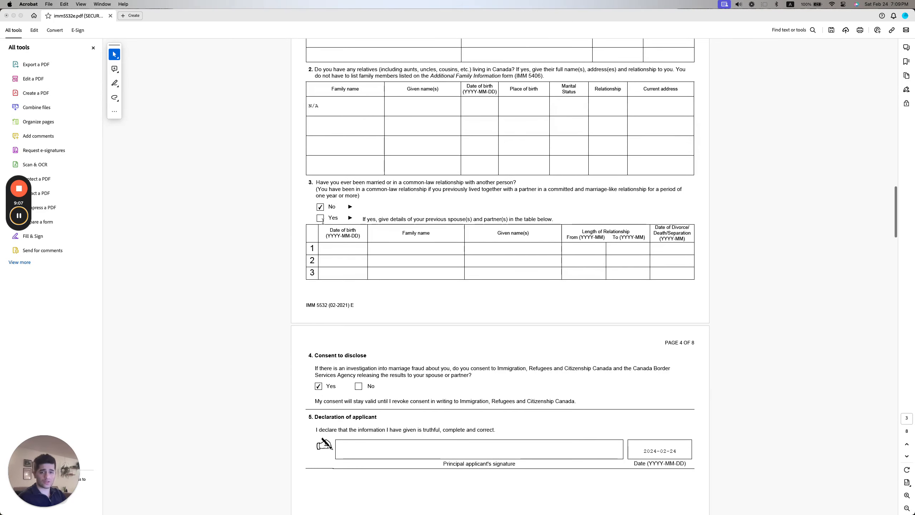
# Review the applicant's consent to disclose and place the cursor in the principal applicant's signature field
pyautogui.scroll(-3, 372, 267)
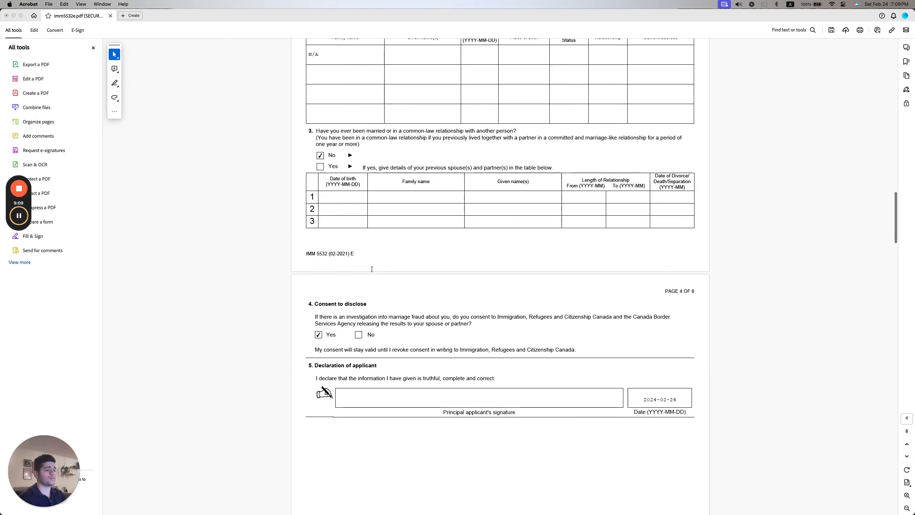
pyautogui.scroll(-5, 372, 269)
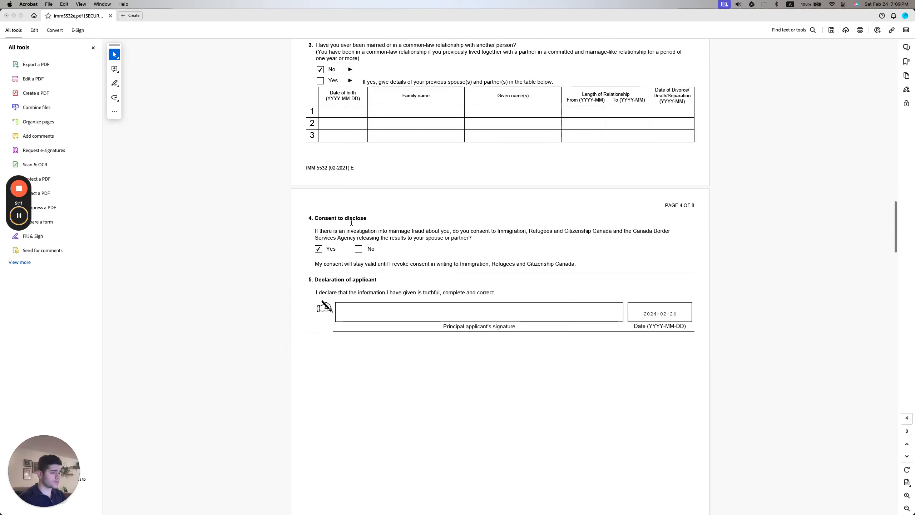
pyautogui.scroll(-2, 346, 229)
pyautogui.click(430, 279)
pyautogui.scroll(-3, 347, 265)
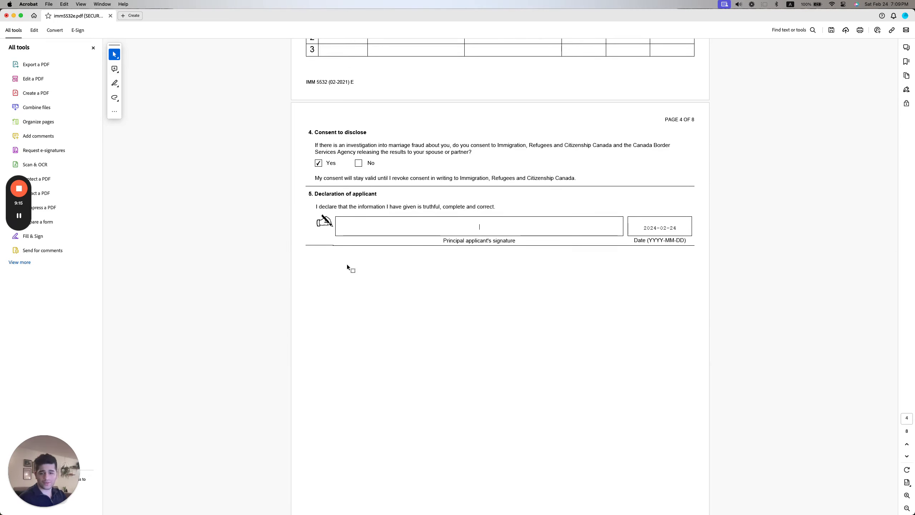
# Review Part C's questions on the first meeting, prior contact, living together and visits during the relationship
pyautogui.scroll(-20, 356, 265)
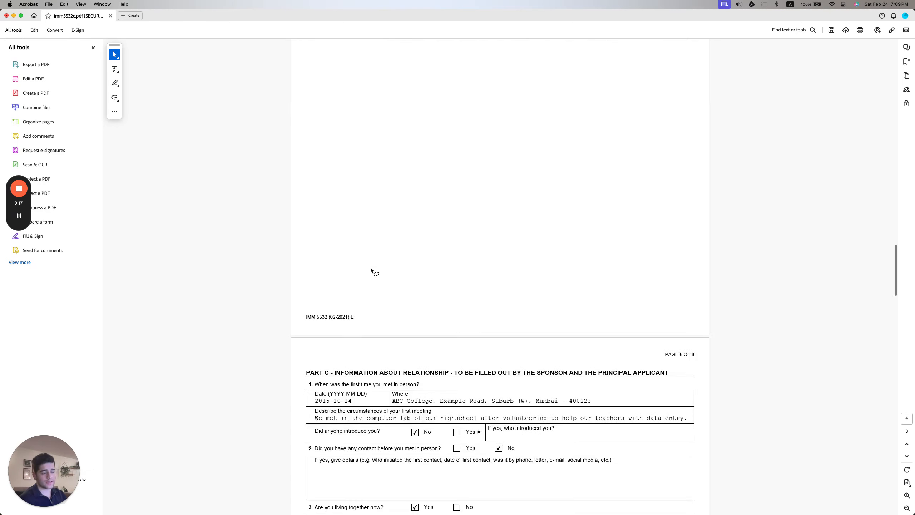
pyautogui.scroll(-7, 371, 268)
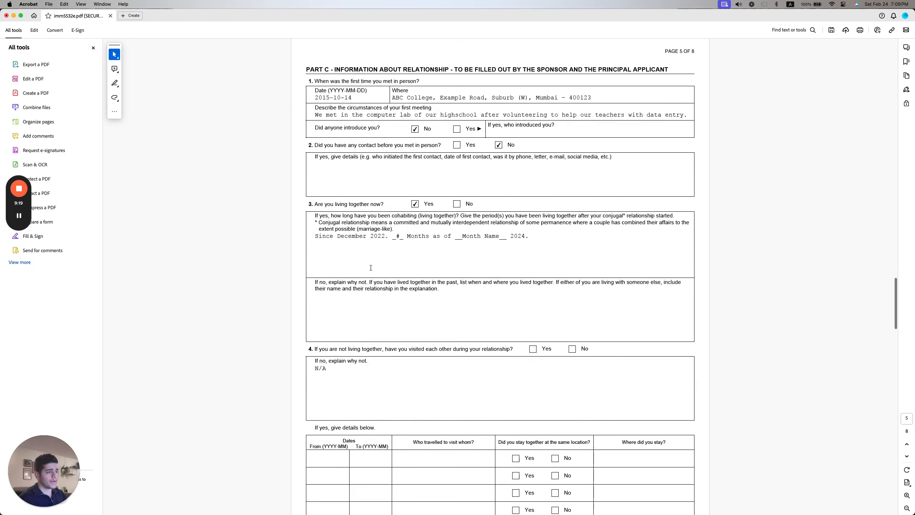
pyautogui.scroll(-1, 371, 268)
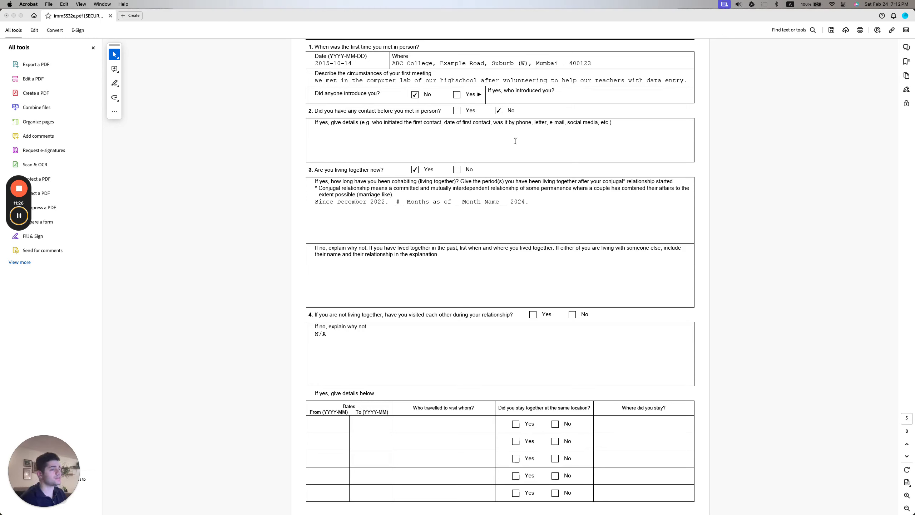
pyautogui.scroll(-2, 333, 192)
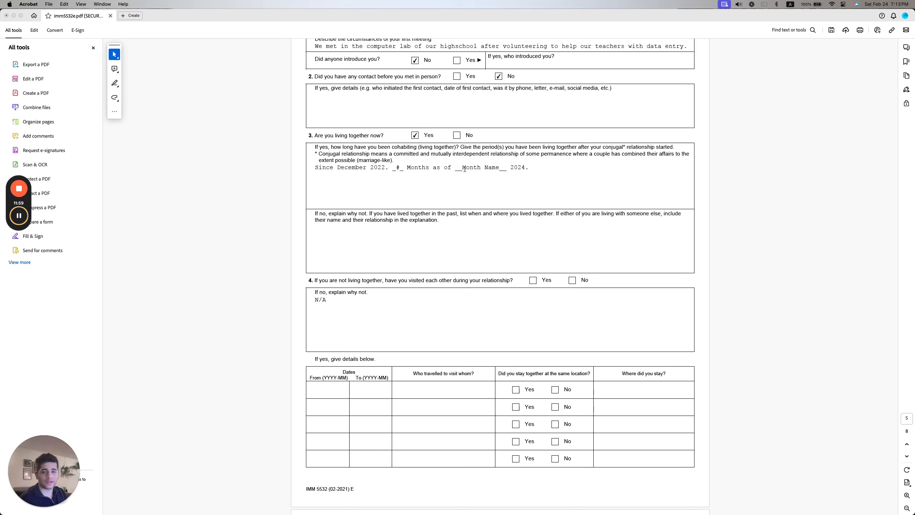
pyautogui.scroll(-5, 465, 169)
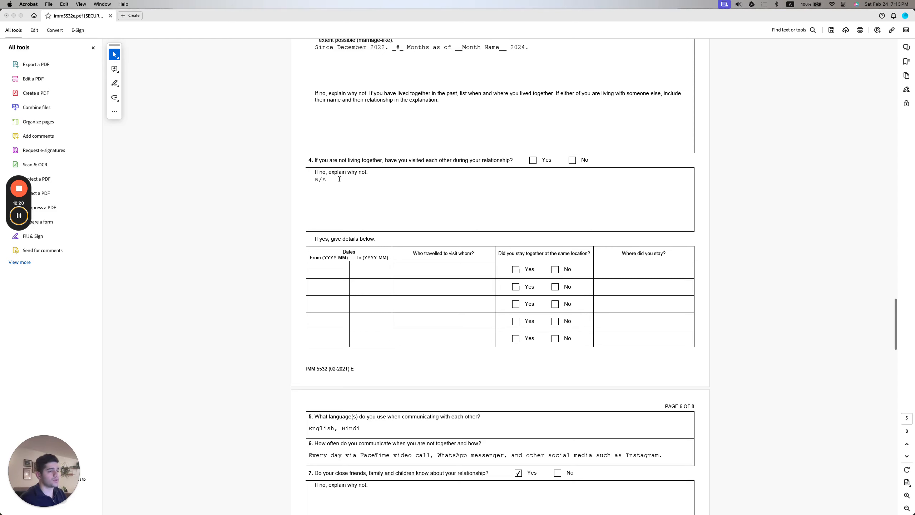
# Review the questions on shared languages, communication when apart and whether close friends and family know about the relationship
pyautogui.scroll(-10, 338, 178)
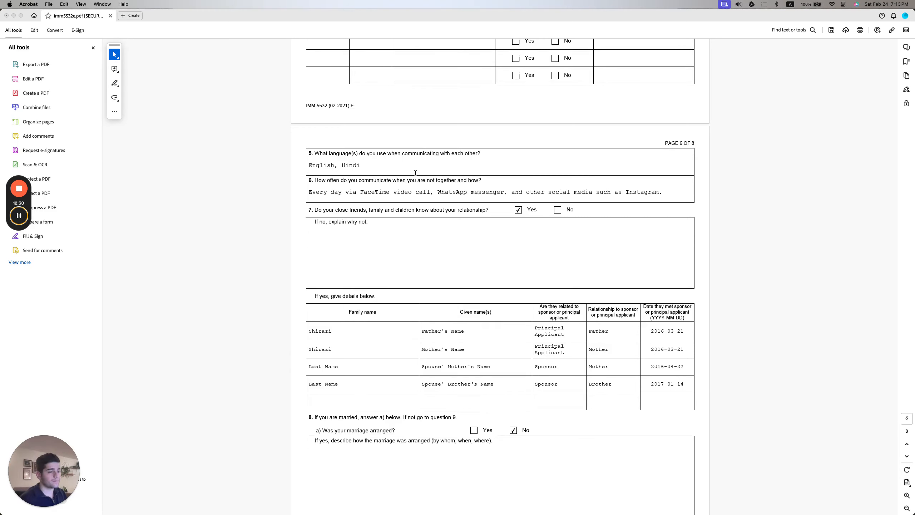
pyautogui.scroll(-1, 415, 173)
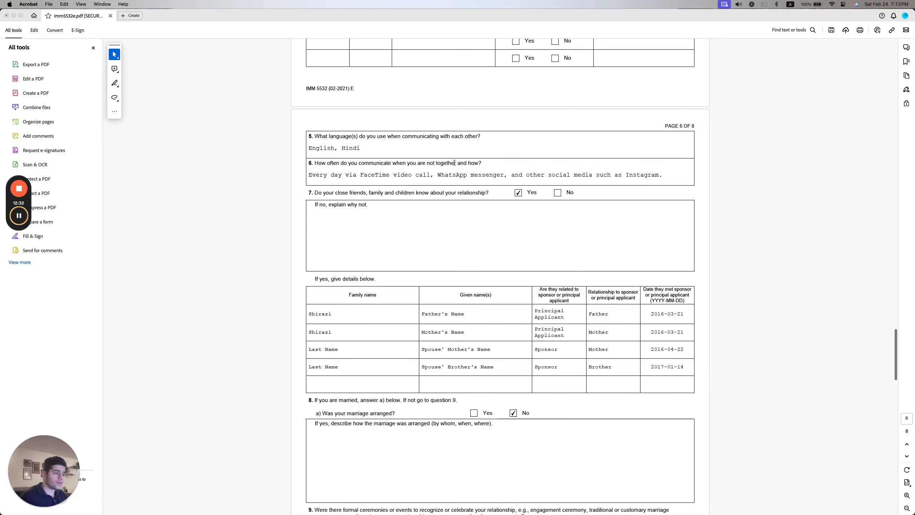
pyautogui.scroll(-1, 410, 166)
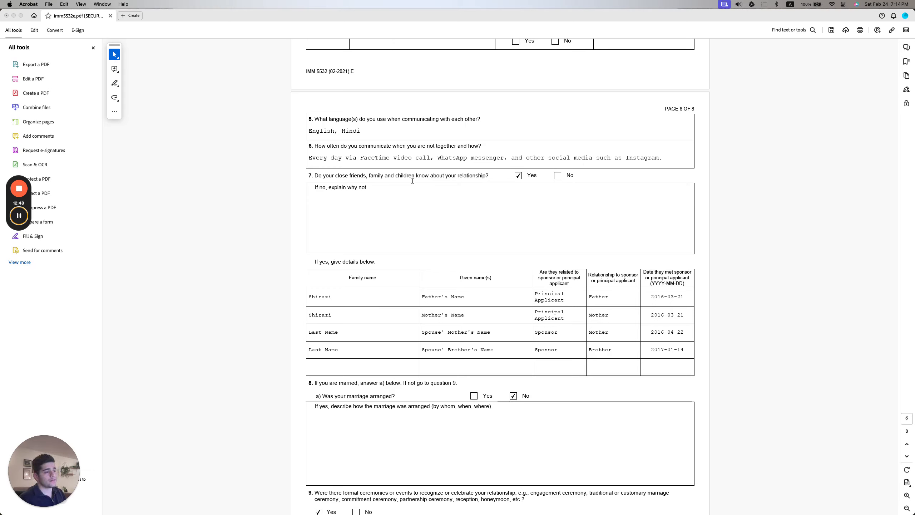
pyautogui.scroll(-1, 513, 181)
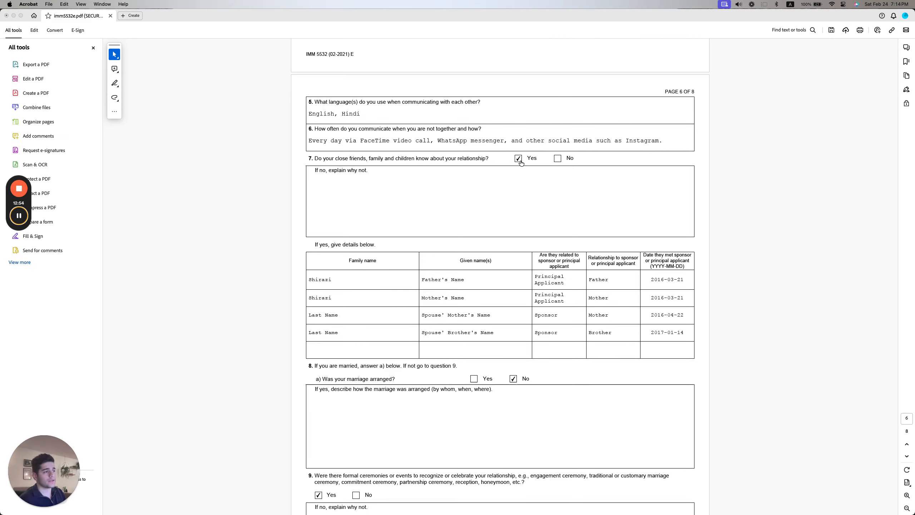
# Examine the table of family members who know about the relationship, including the relationship entry for the spouse's mother
pyautogui.scroll(-2, 435, 199)
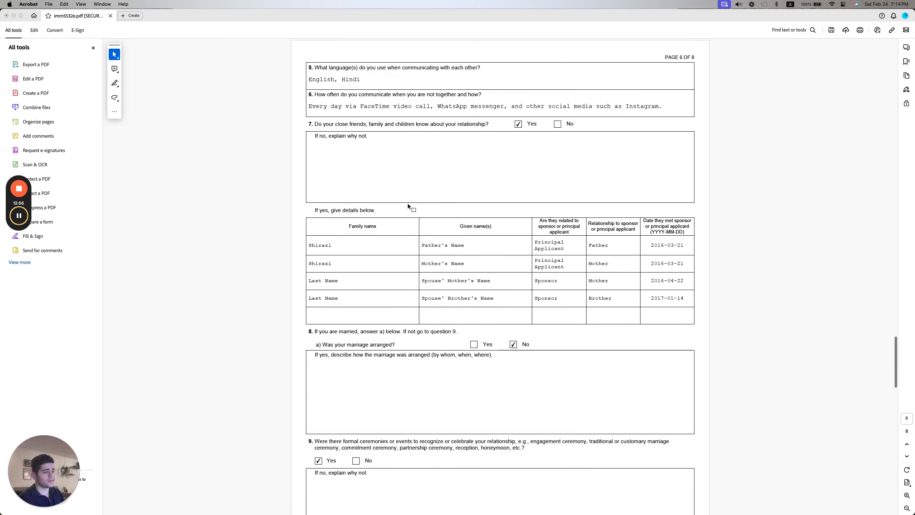
pyautogui.scroll(-1, 346, 215)
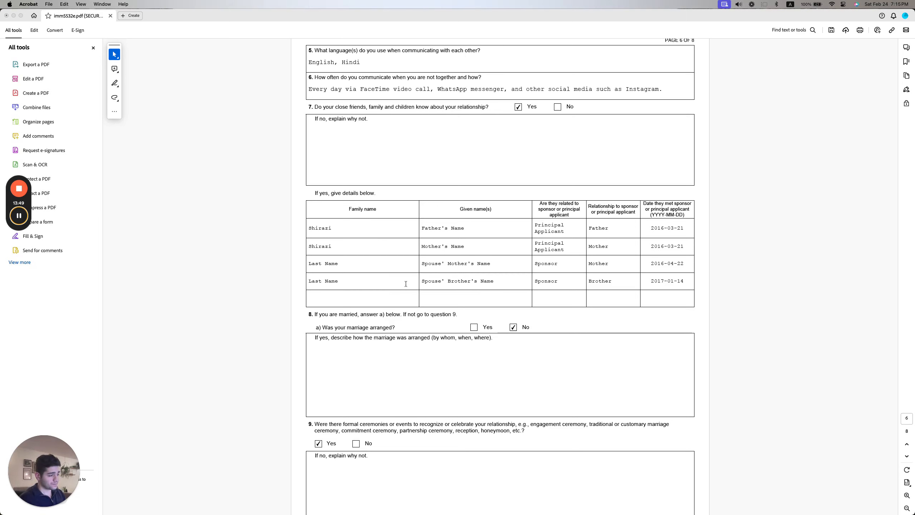
pyautogui.scroll(-2, 338, 267)
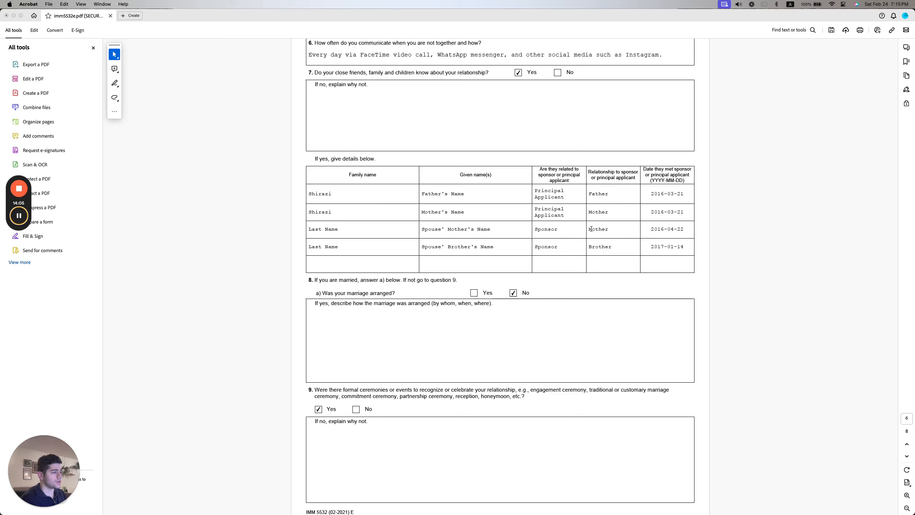
pyautogui.moveTo(590, 230); pyautogui.dragTo(596, 229)
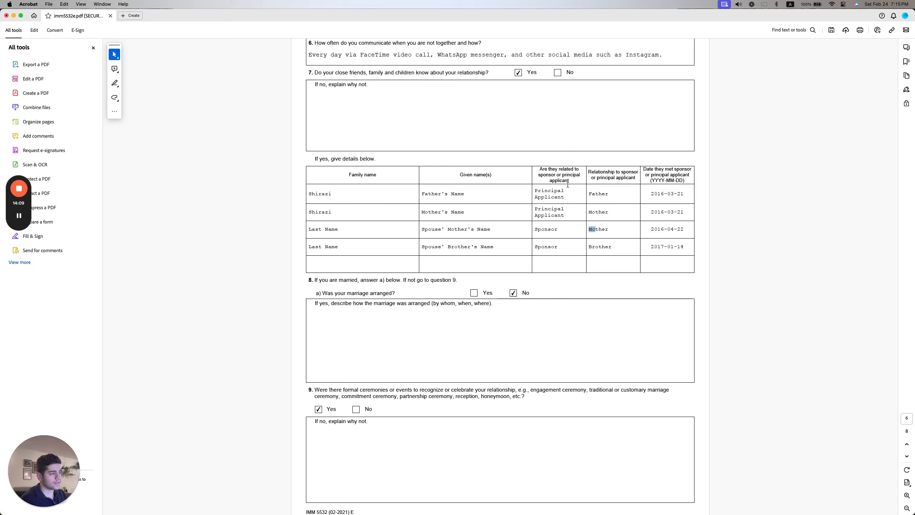
pyautogui.click(555, 230)
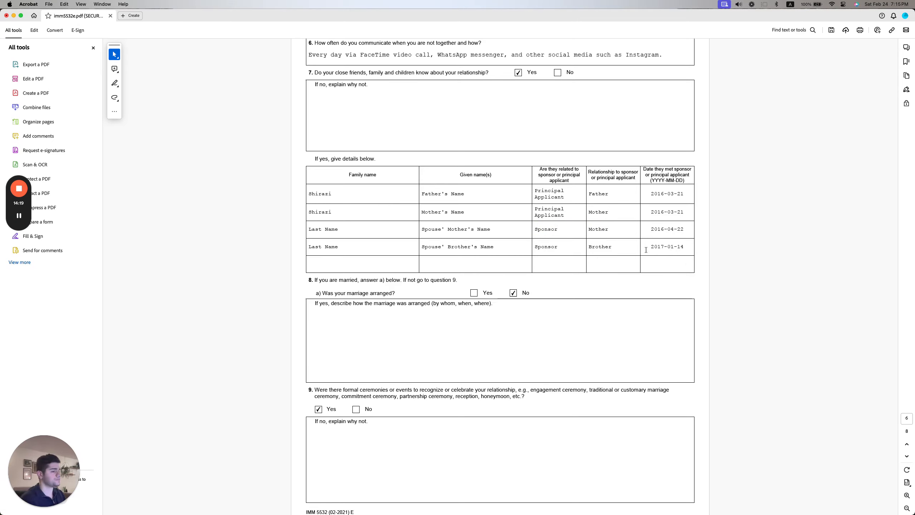
# Review question 8 on arranged marriage and question 9 on formal ceremonies or events celebrating the relationship
pyautogui.scroll(-3, 638, 251)
pyautogui.scroll(-1, 590, 250)
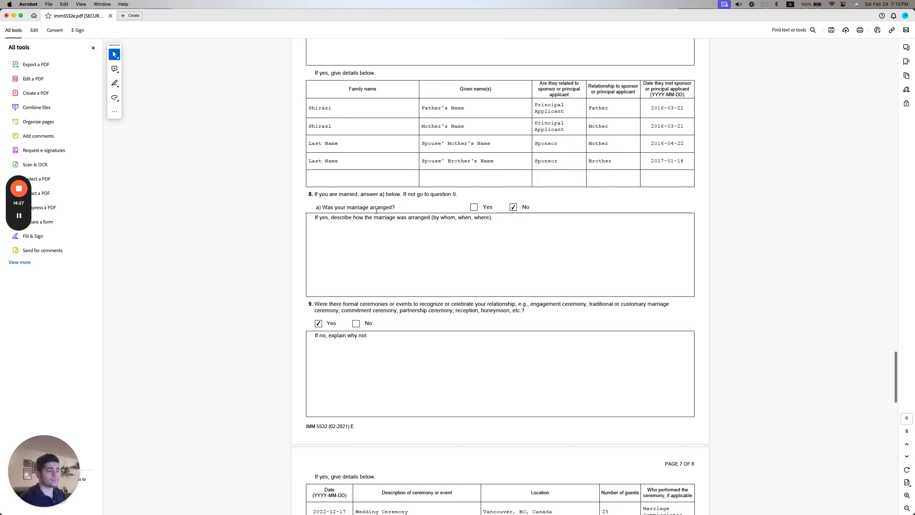
pyautogui.scroll(-1, 476, 213)
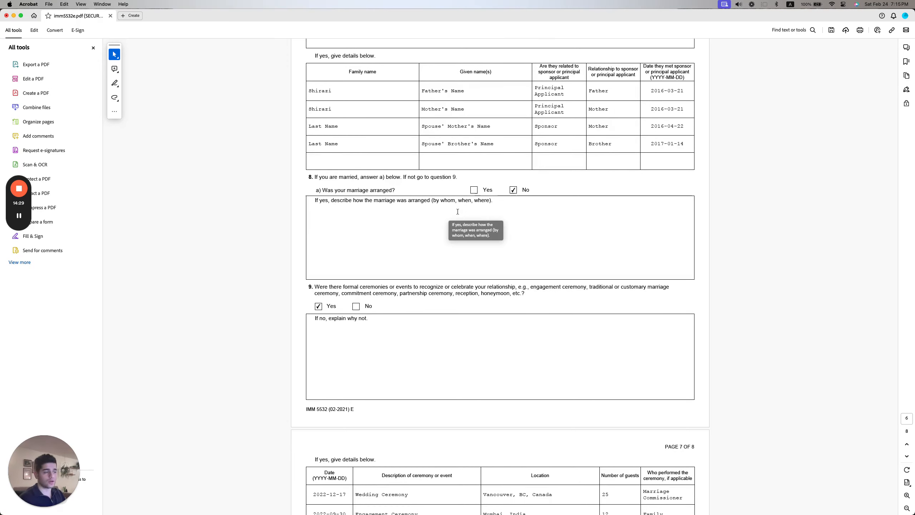
pyautogui.scroll(-2, 420, 201)
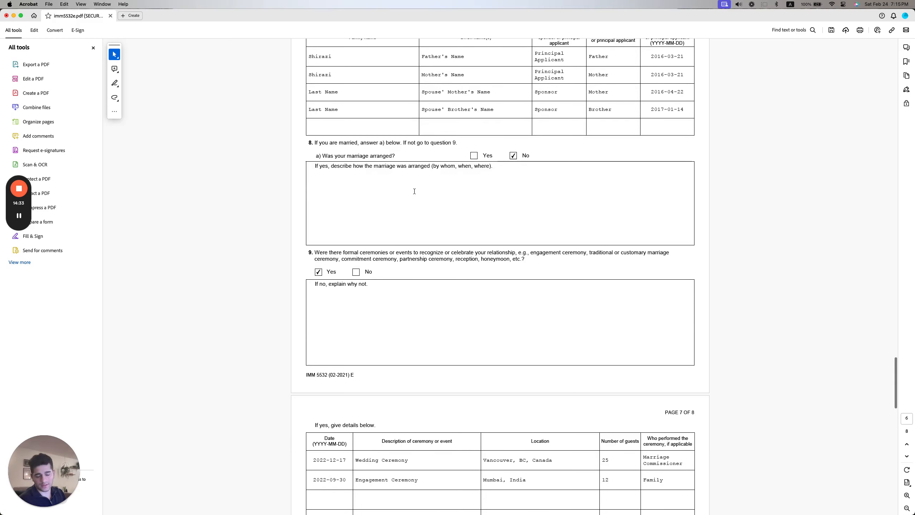
# Review question 9's table of ceremonies, the attendance answers and the explanation for people who did not participate
pyautogui.scroll(-3, 415, 193)
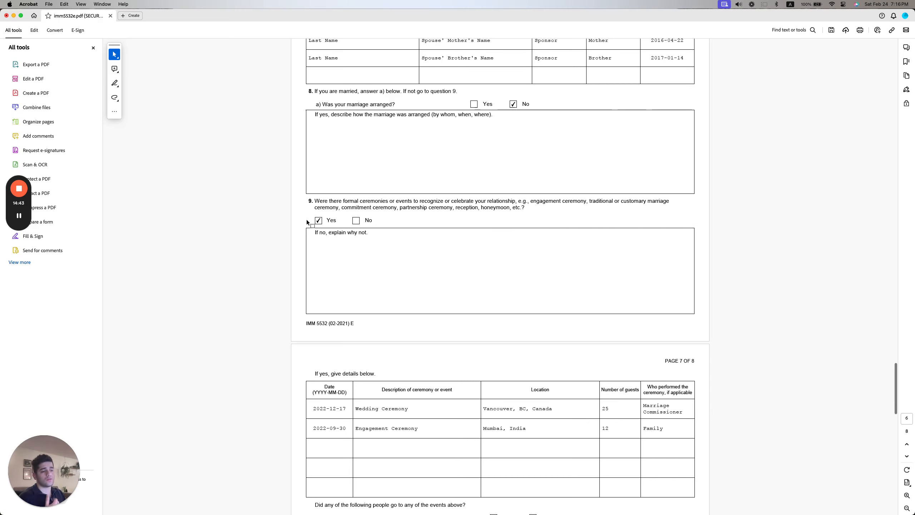
pyautogui.scroll(-4, 345, 255)
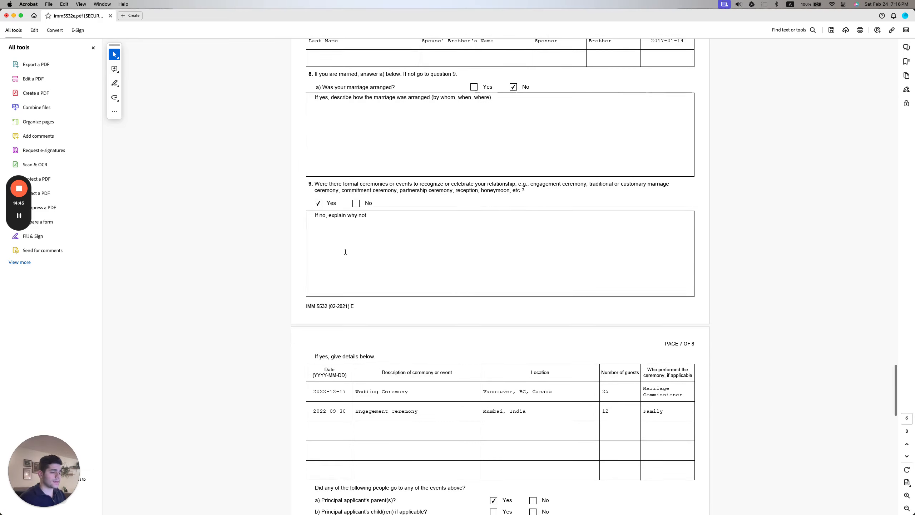
pyautogui.scroll(-5, 345, 254)
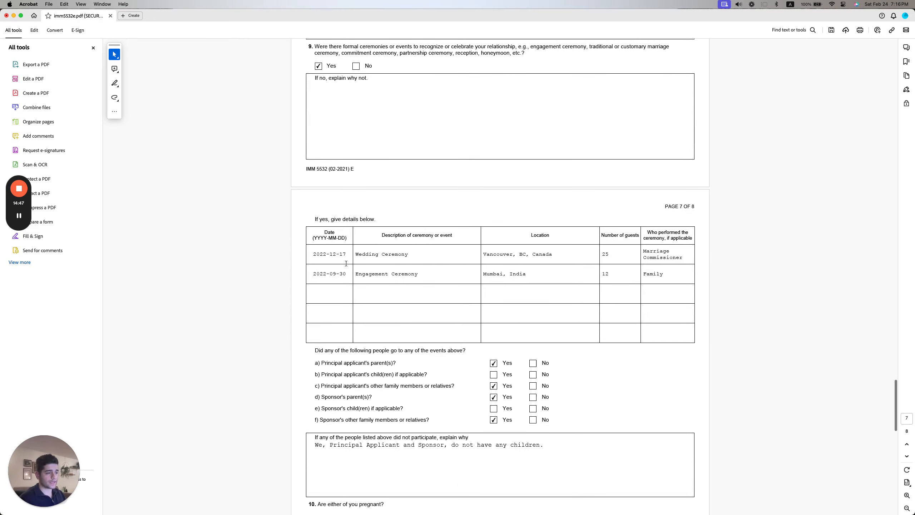
pyautogui.scroll(-1, 345, 217)
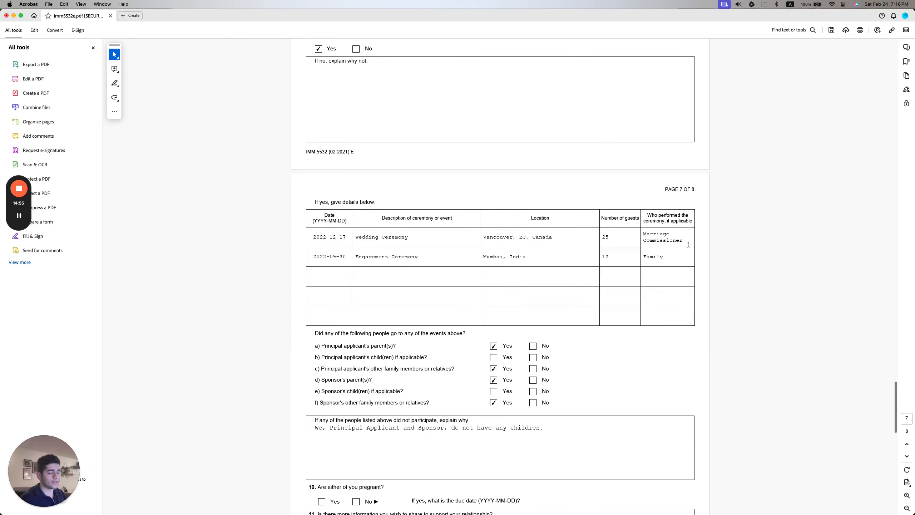
pyautogui.scroll(-1, 322, 248)
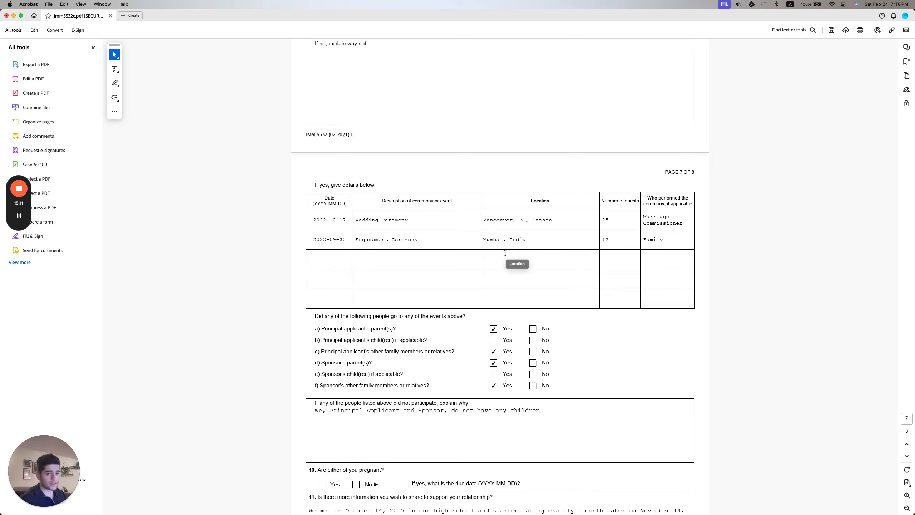
pyautogui.scroll(-5, 494, 262)
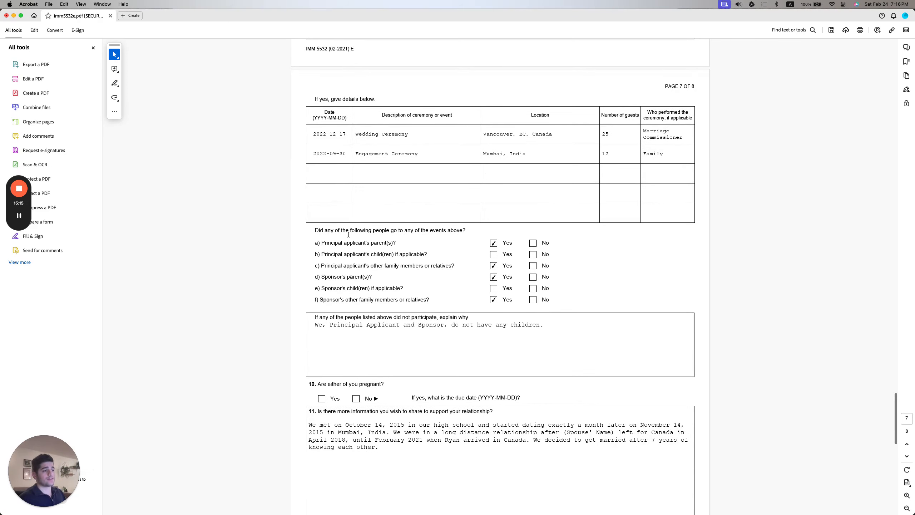
pyautogui.scroll(-2, 467, 234)
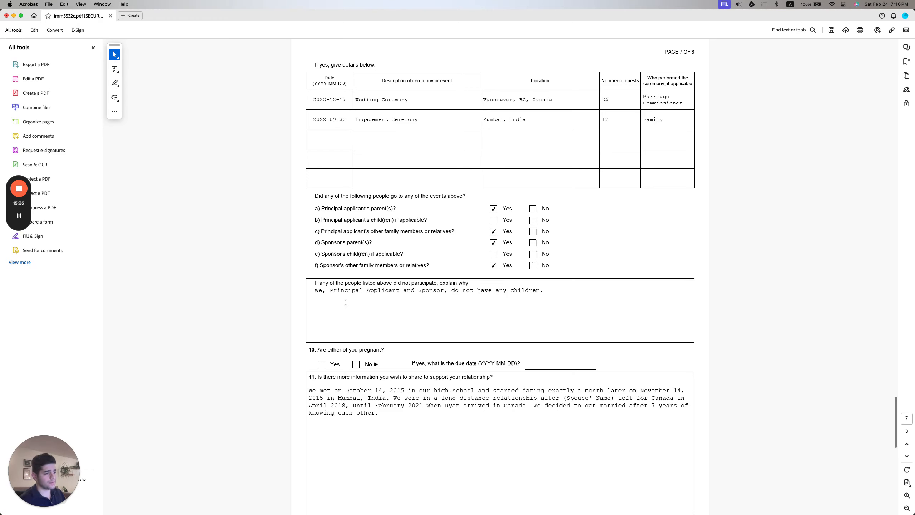
pyautogui.scroll(-2, 345, 302)
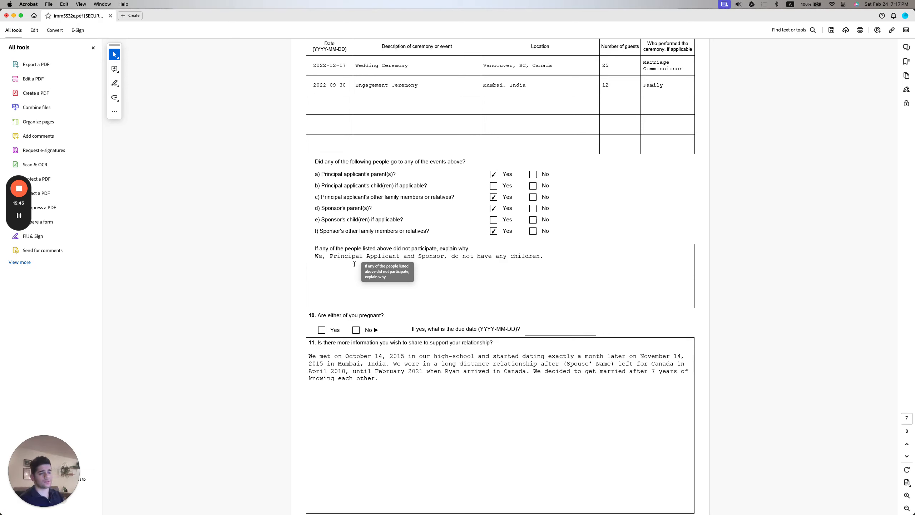
# Answer No to question 10 on whether either partner is pregnant
pyautogui.scroll(-3, 345, 286)
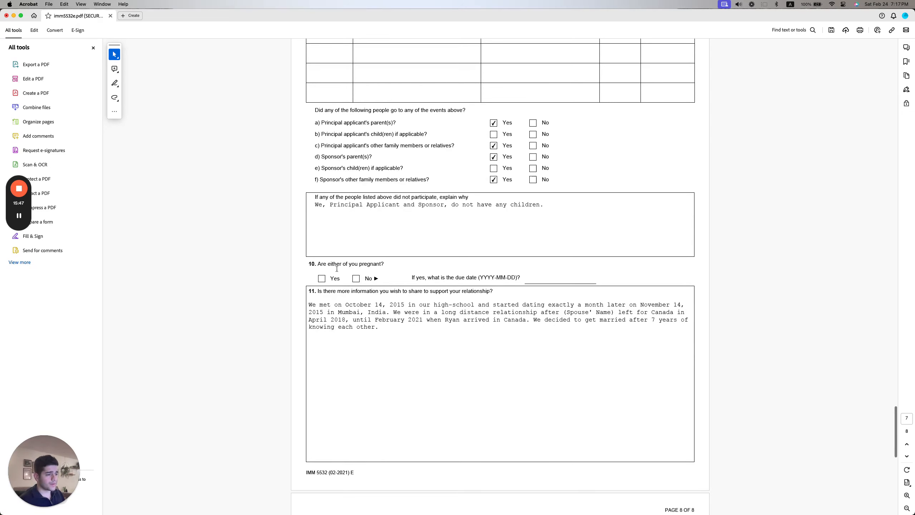
pyautogui.scroll(-1, 400, 274)
pyautogui.scroll(-2, 468, 304)
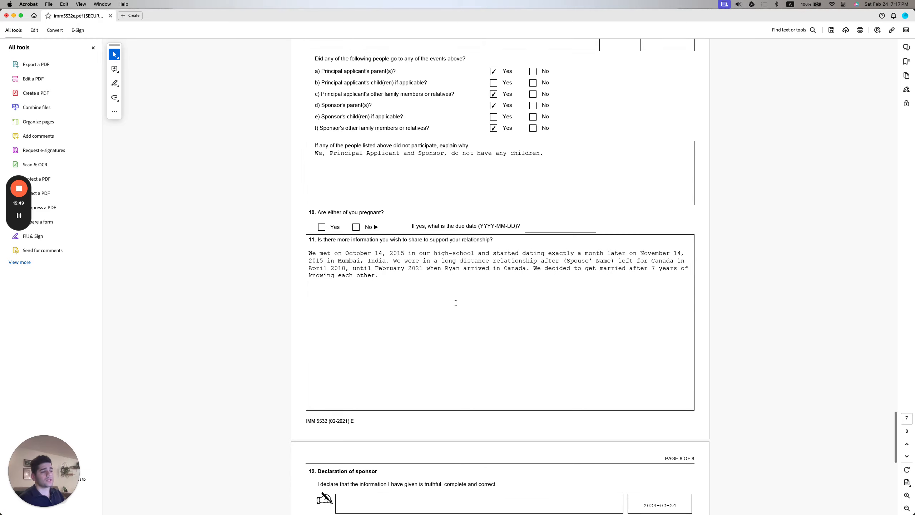
pyautogui.click(356, 227)
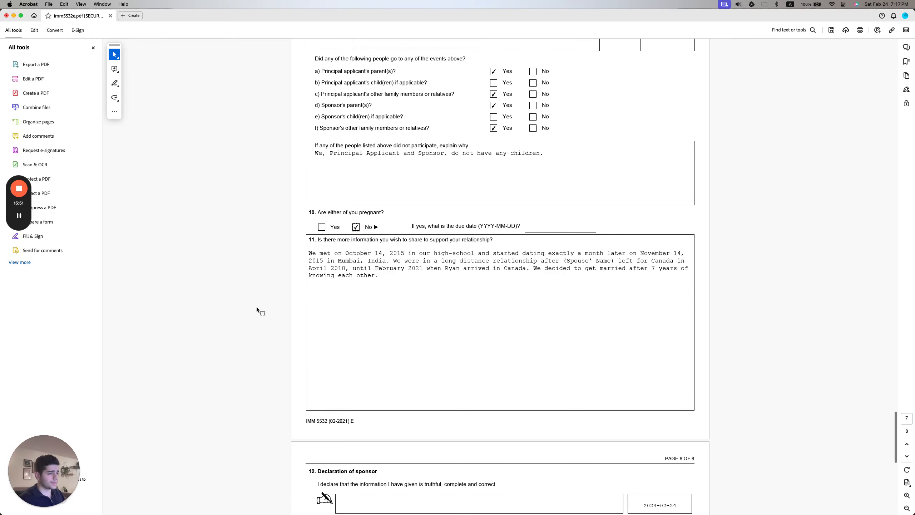
# Read question 11's written account of the relationship's history
pyautogui.scroll(-2, 386, 308)
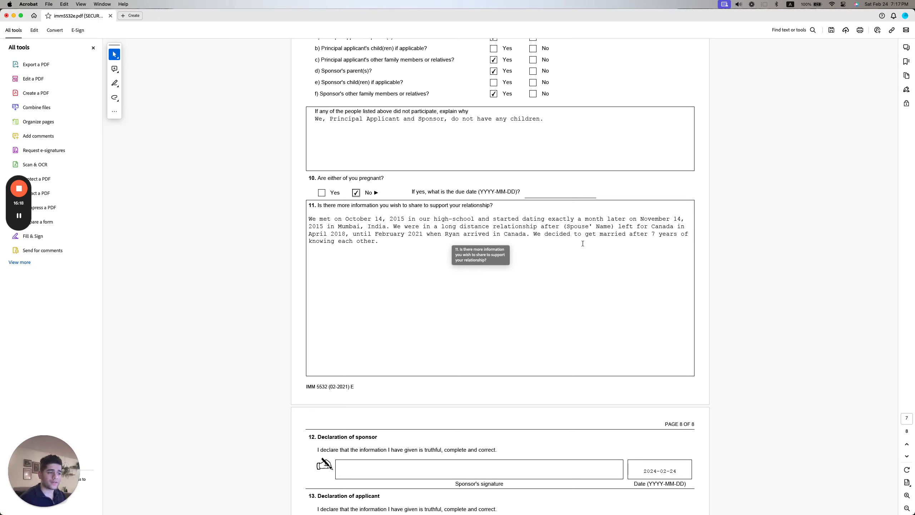
pyautogui.click(428, 237)
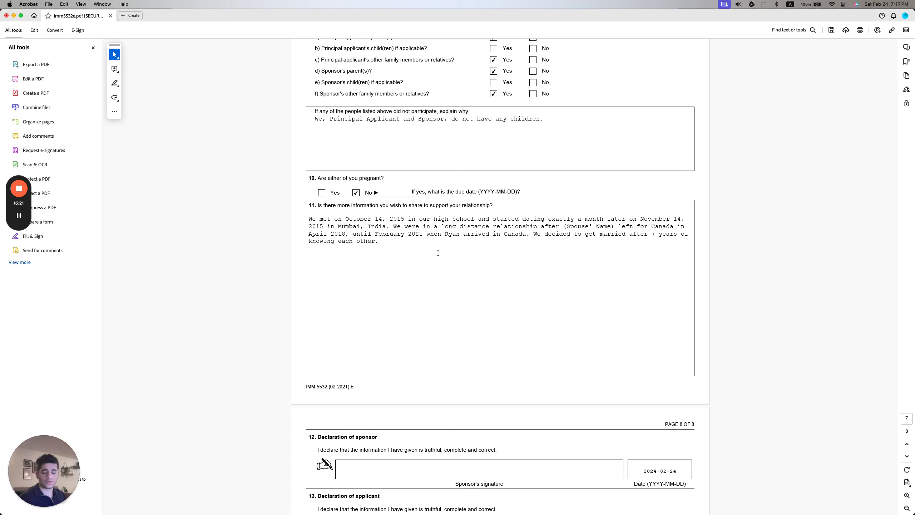
pyautogui.scroll(-3, 413, 266)
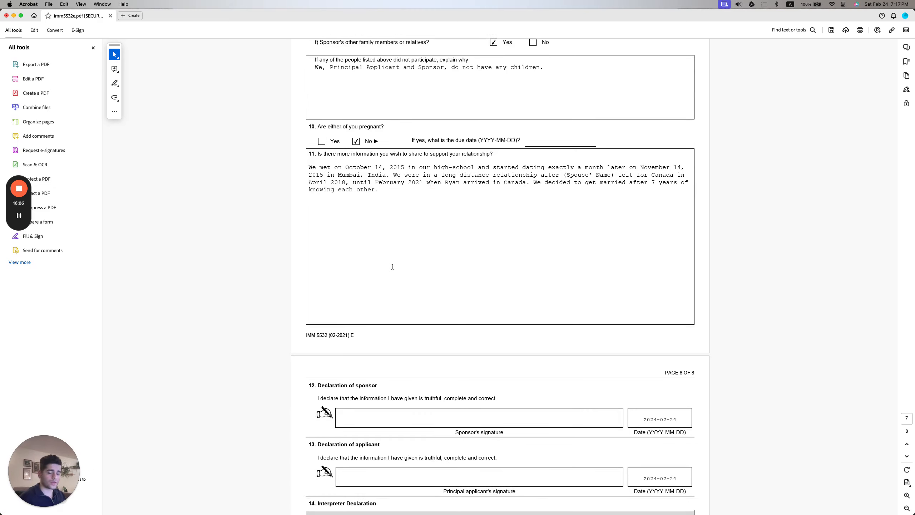
# Examine the sponsor and applicant declarations on page 8, checking their signature fields, and the interpreter declaration
pyautogui.scroll(-6, 384, 254)
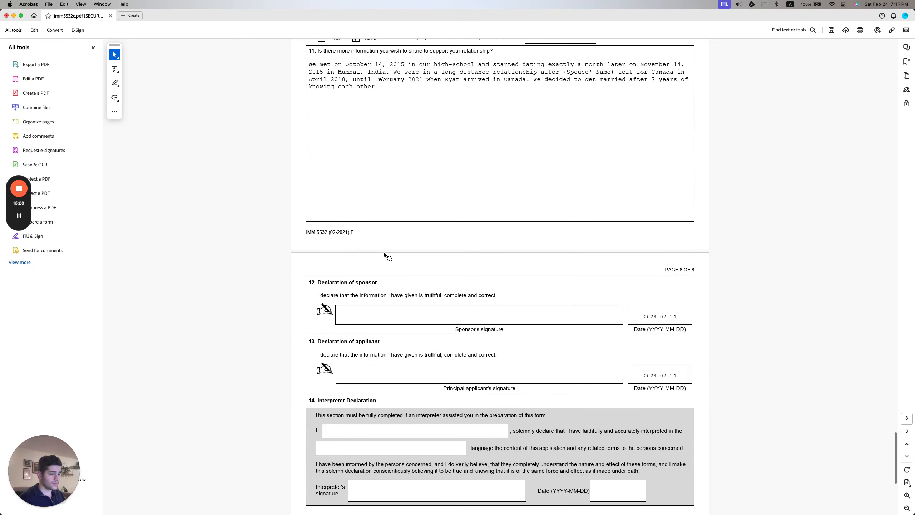
pyautogui.scroll(-5, 384, 254)
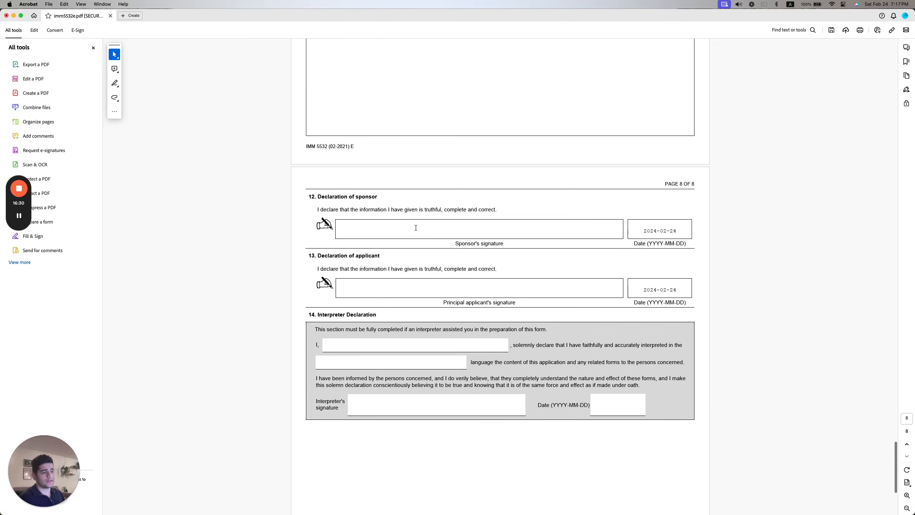
pyautogui.click(496, 230)
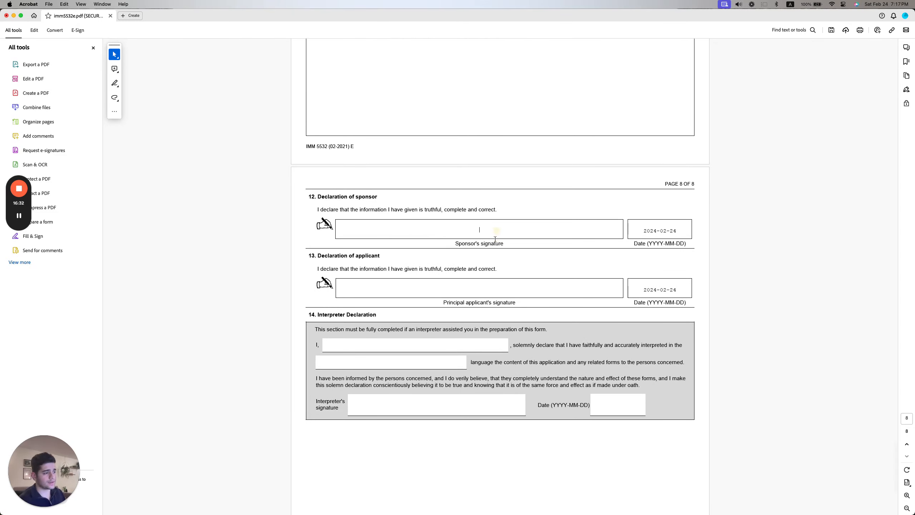
pyautogui.click(497, 287)
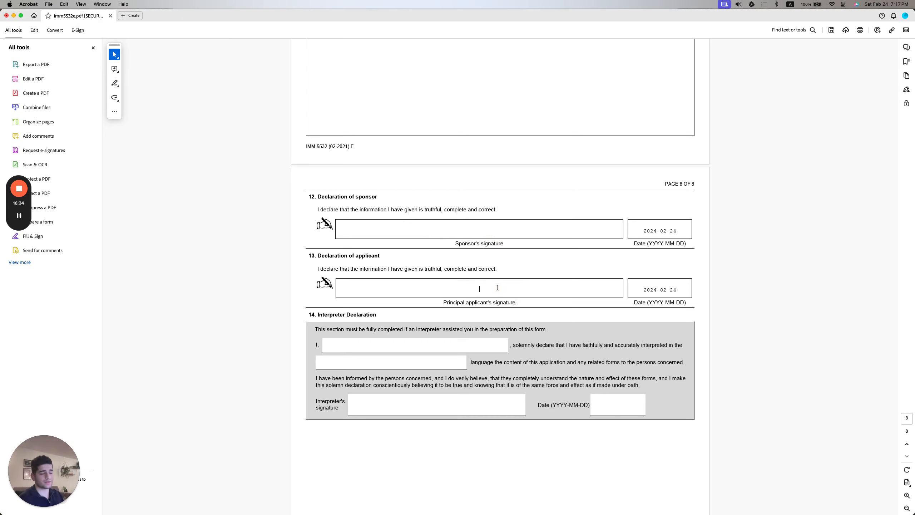
pyautogui.scroll(-3, 497, 287)
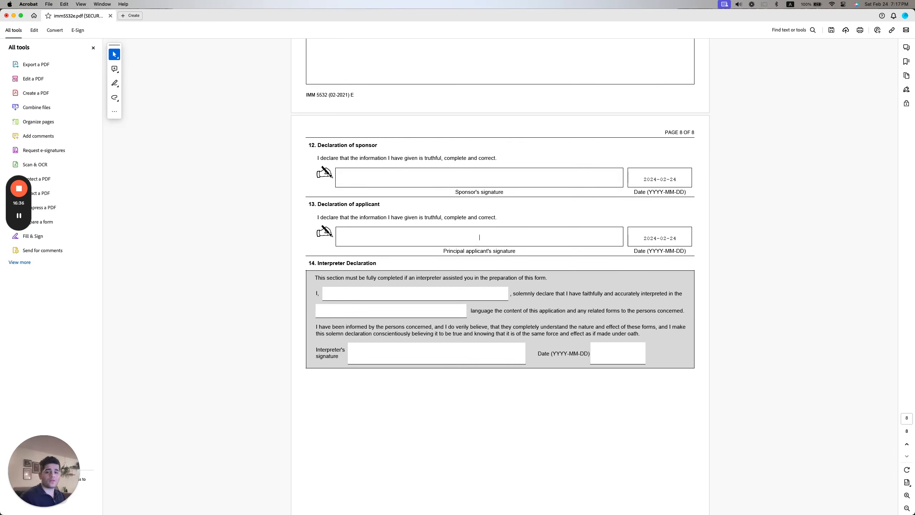
pyautogui.scroll(3, 562, 217)
pyautogui.click(488, 227)
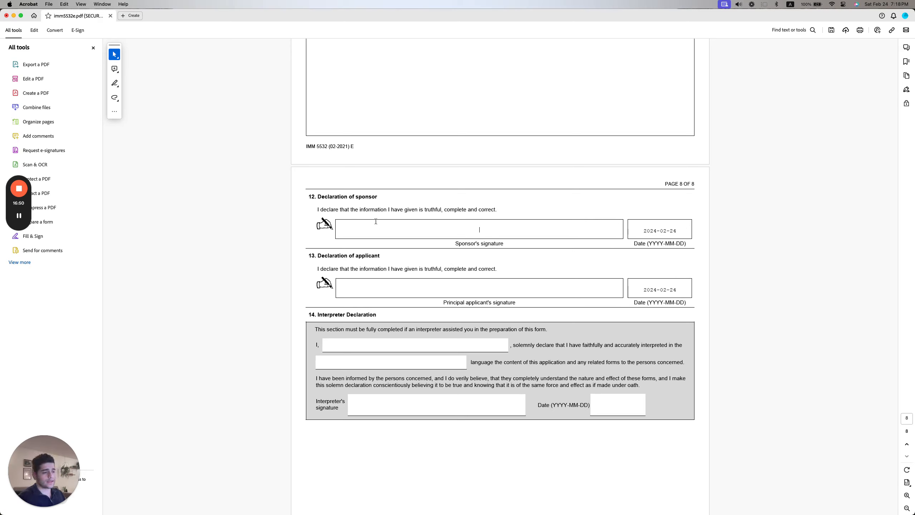
# Switch to Firefox and search Google for "imm 5532"
pyautogui.press('super+Tab')
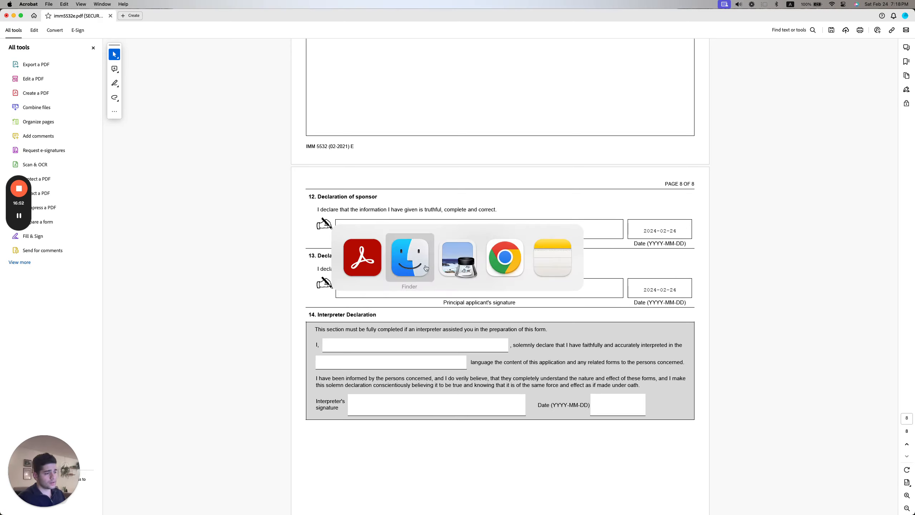
pyautogui.press('Escape')
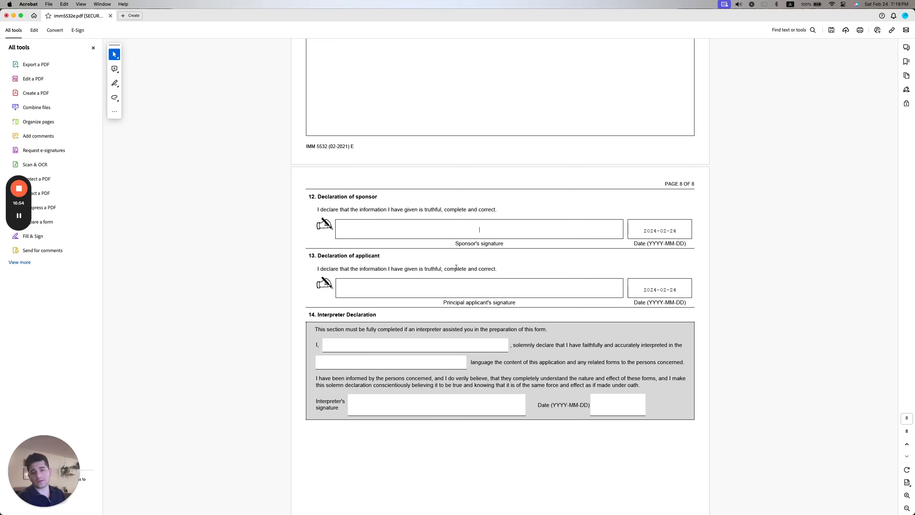
pyautogui.press('super+space')
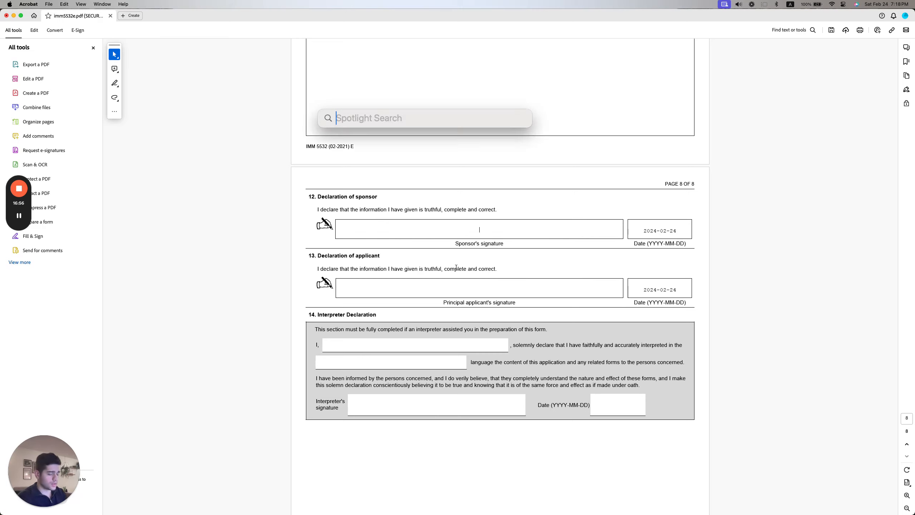
pyautogui.write('fire')
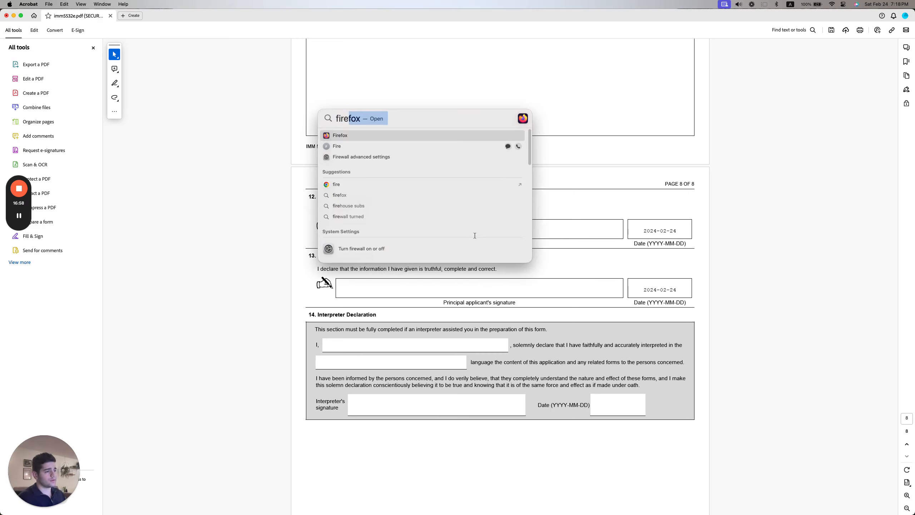
pyautogui.click(363, 137)
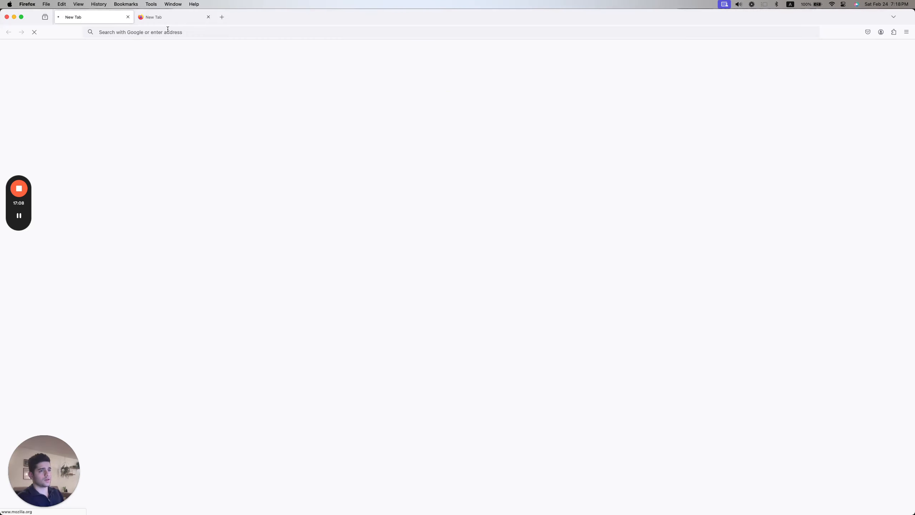
pyautogui.click(180, 33)
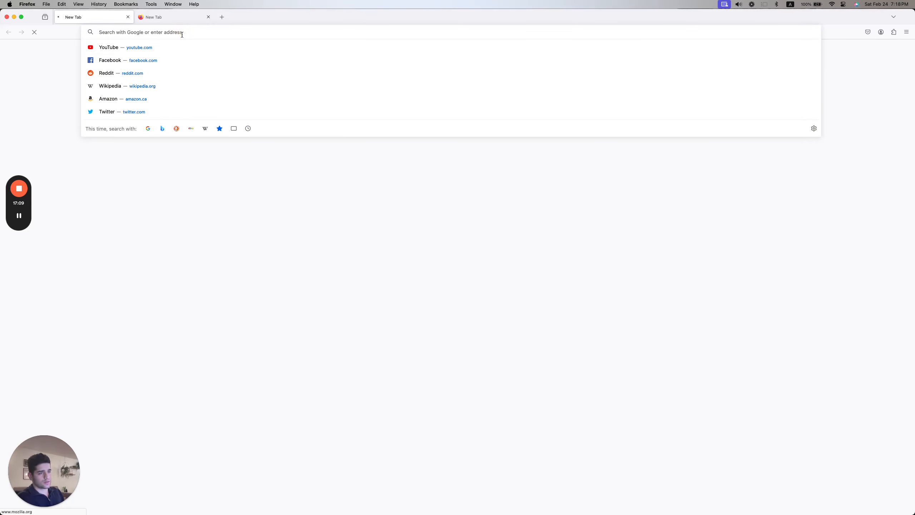
pyautogui.write('imm 5532')
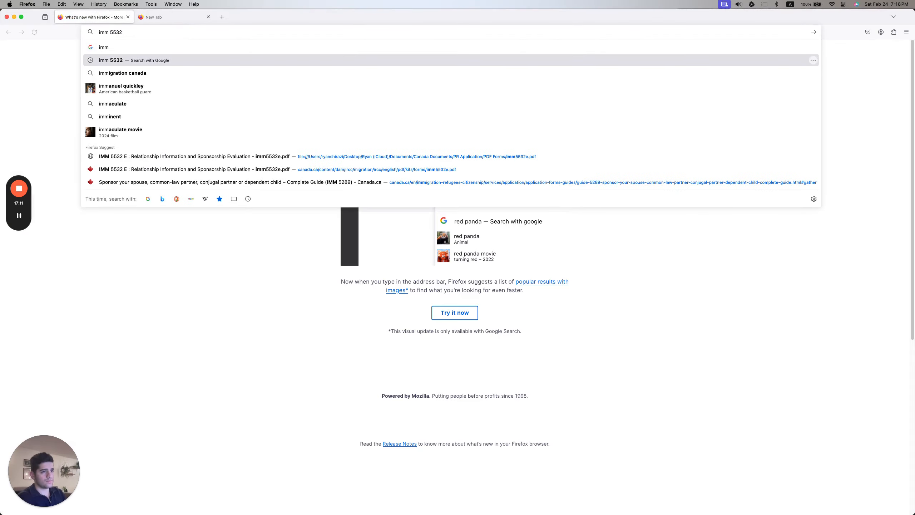
pyautogui.press('Return')
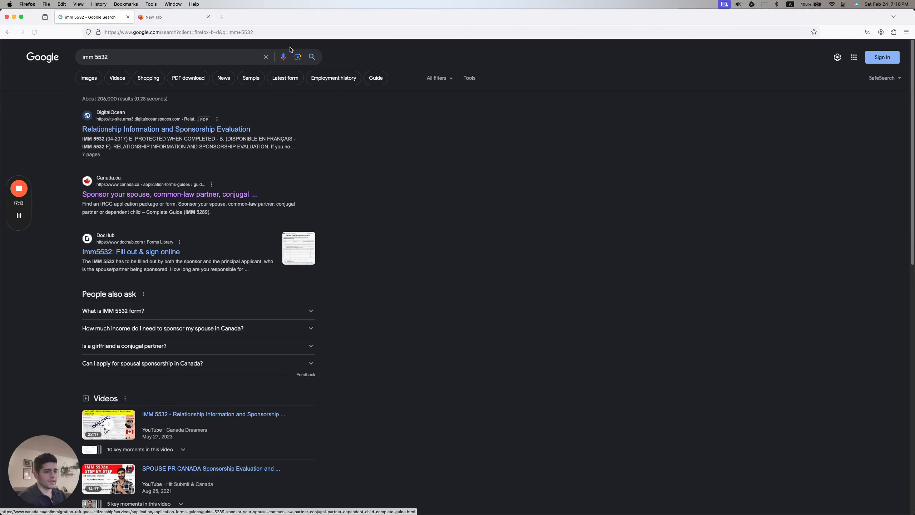
# Open the Canada.ca spousal sponsorship guide (IMM 5289) and find "imm 5532" in it to open the form PDF
pyautogui.click(195, 195)
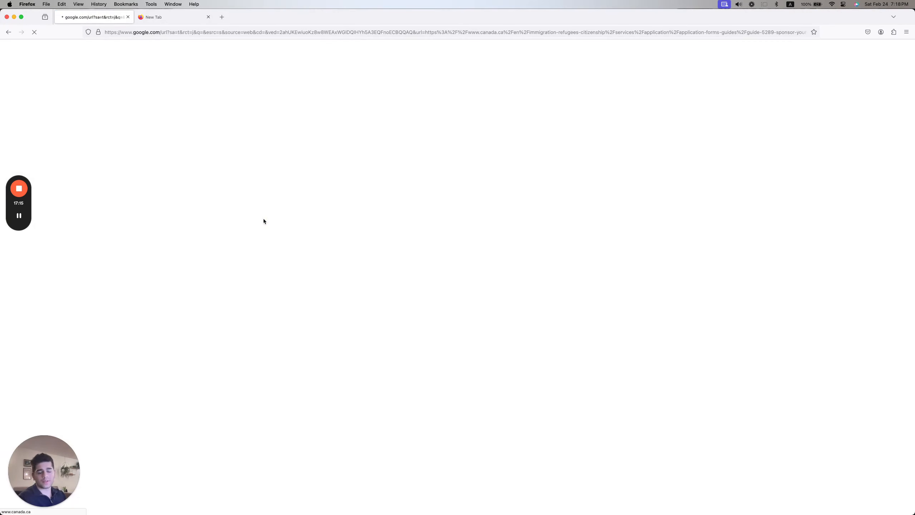
pyautogui.press('super+f')
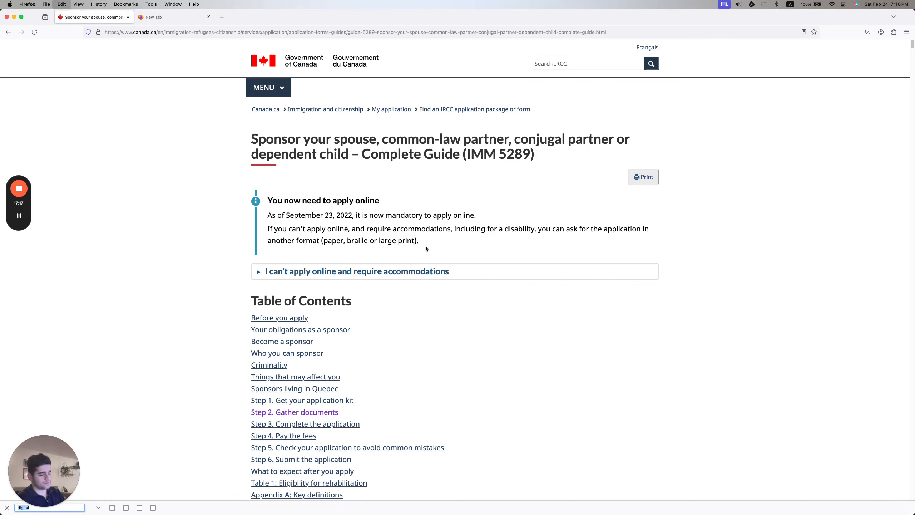
pyautogui.write('imm 5532')
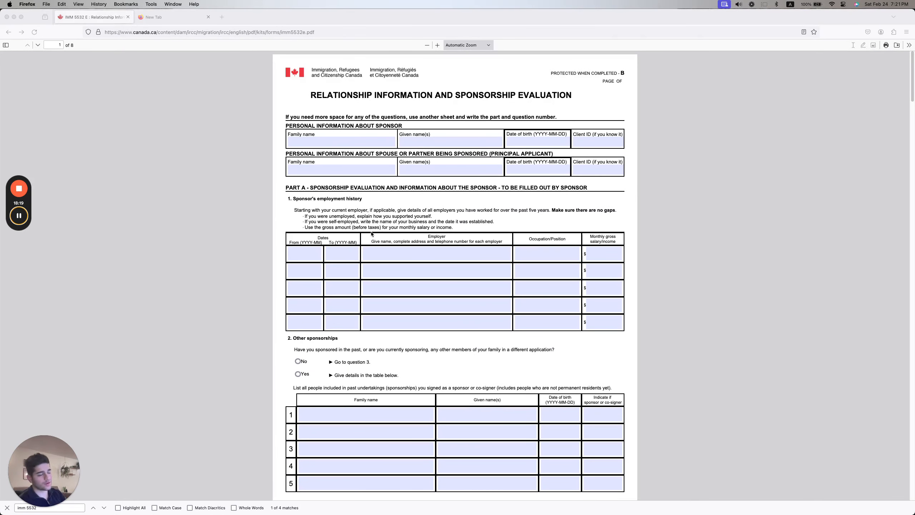
# Check the signature fields in the sponsor and applicant declarations of the form opened in the browser
pyautogui.scroll(-12, 362, 235)
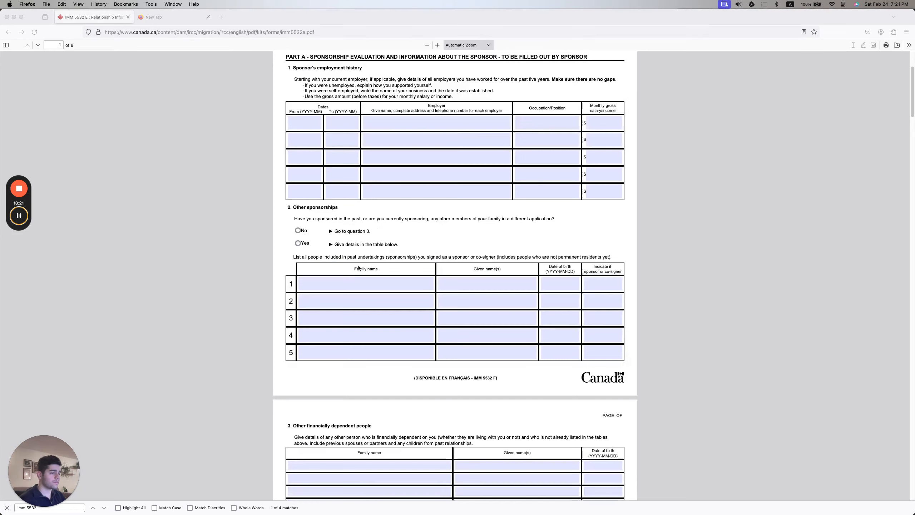
pyautogui.scroll(-12, 360, 270)
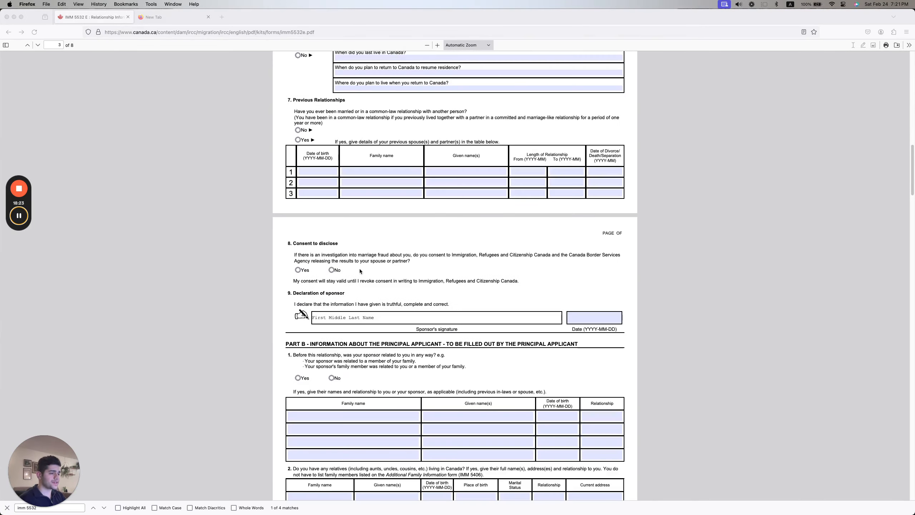
pyautogui.tripleClick(324, 217)
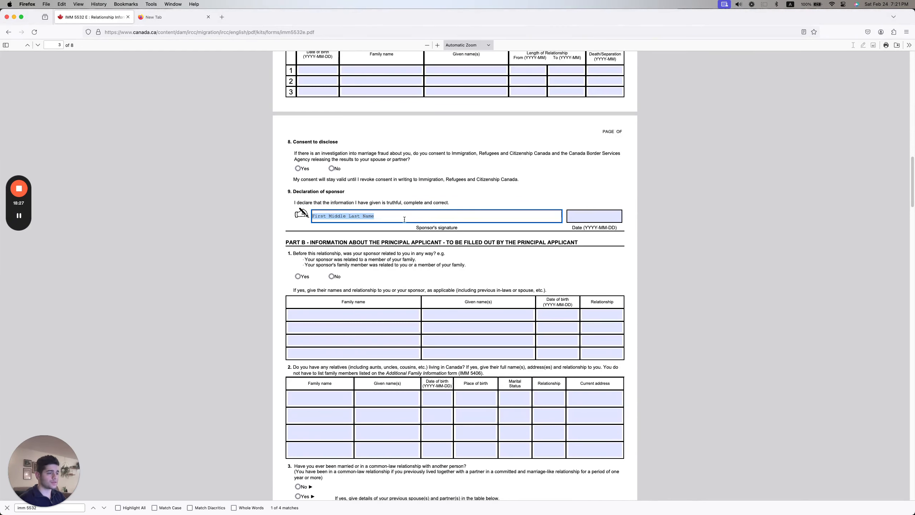
pyautogui.scroll(-8, 397, 225)
pyautogui.scroll(-5, 398, 229)
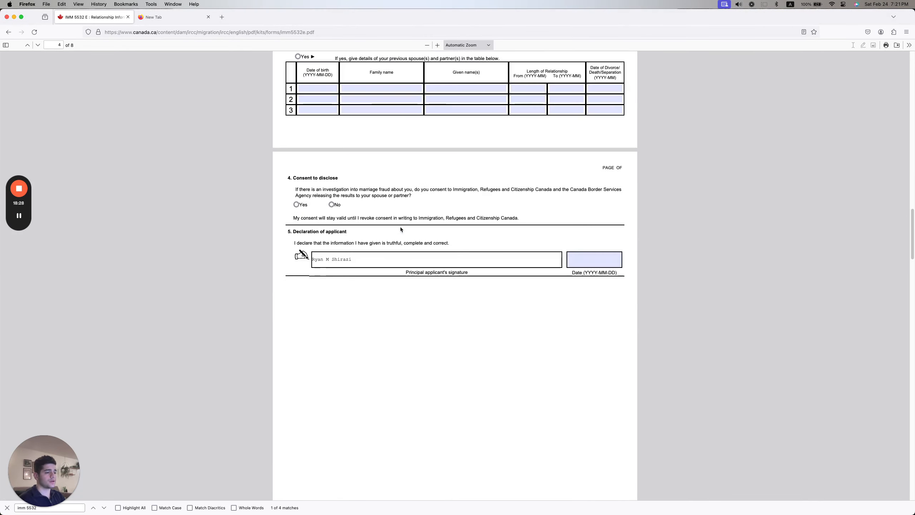
# Fill in the interpreter's name field of the Interpreter Declaration on page 8 with "N/A"
pyautogui.click(317, 259)
pyautogui.scroll(-20, 370, 257)
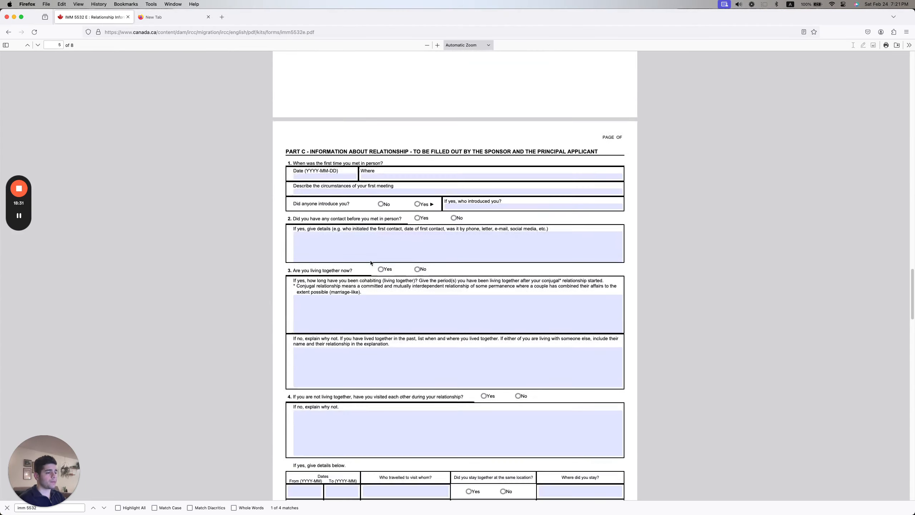
pyautogui.scroll(-20, 371, 260)
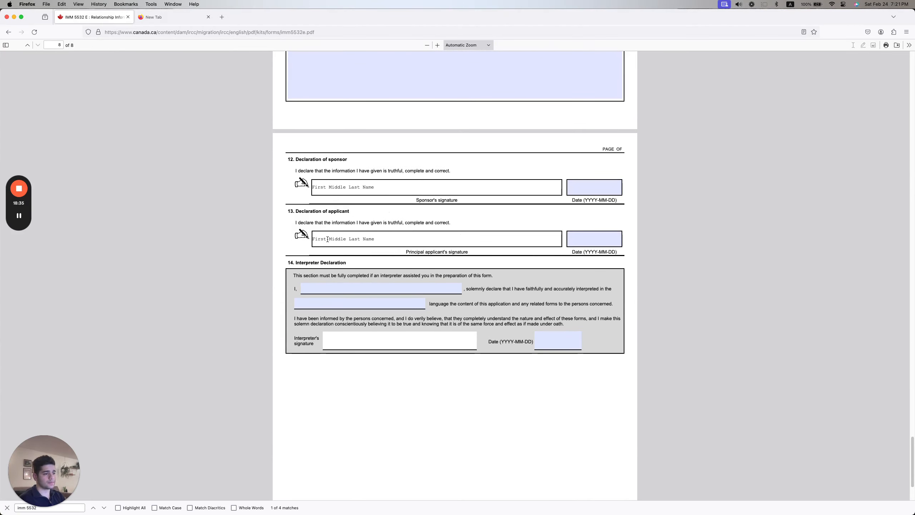
pyautogui.click(335, 285)
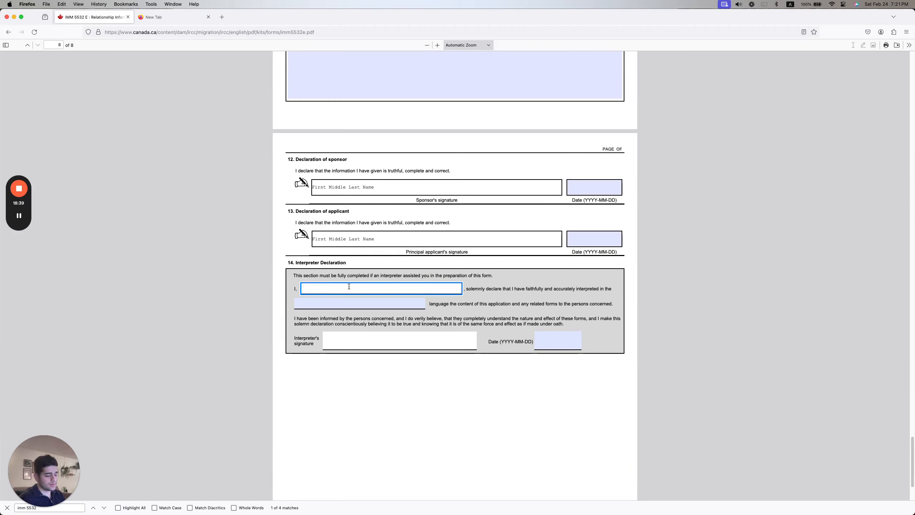
pyautogui.write('N/A')
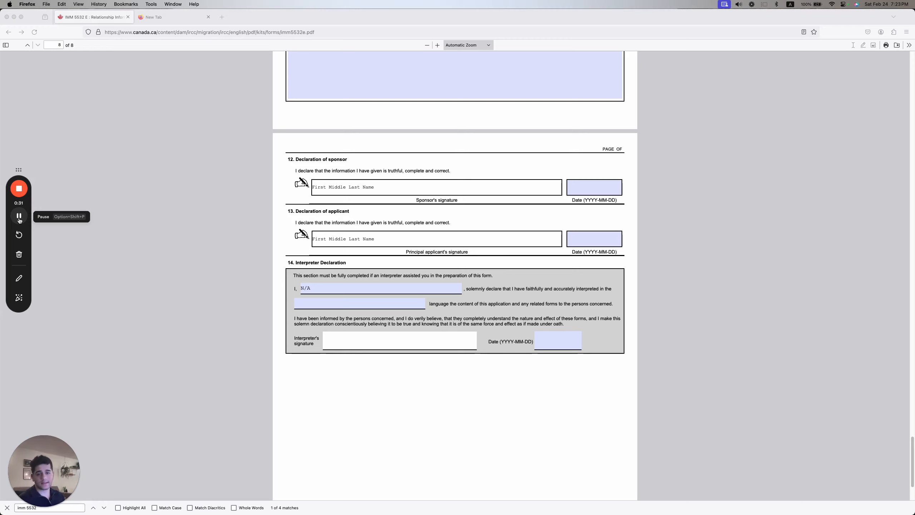
# Switch to the permanent residence application in Chrome and upload imm5532e.pdf from the PR application's YouTube folder as the IMM 5532 form
pyautogui.press('super+Tab')
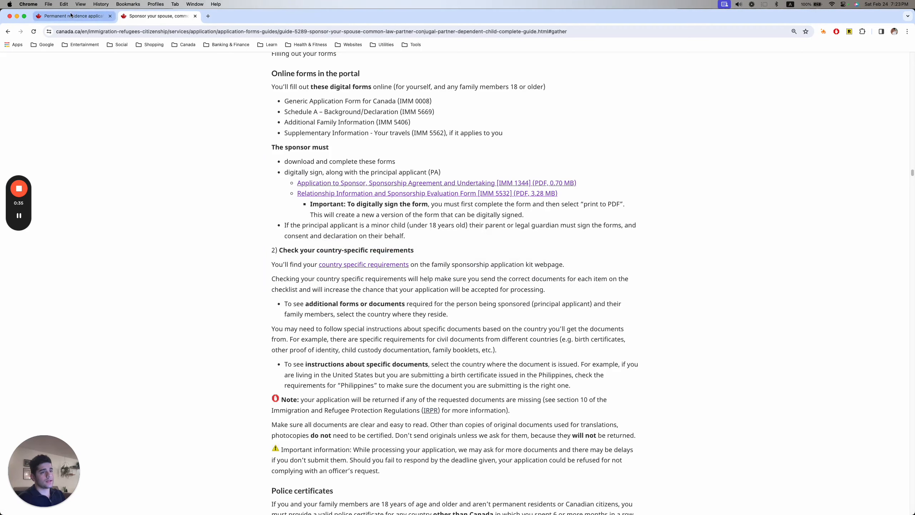
pyautogui.click(71, 14)
pyautogui.click(646, 281)
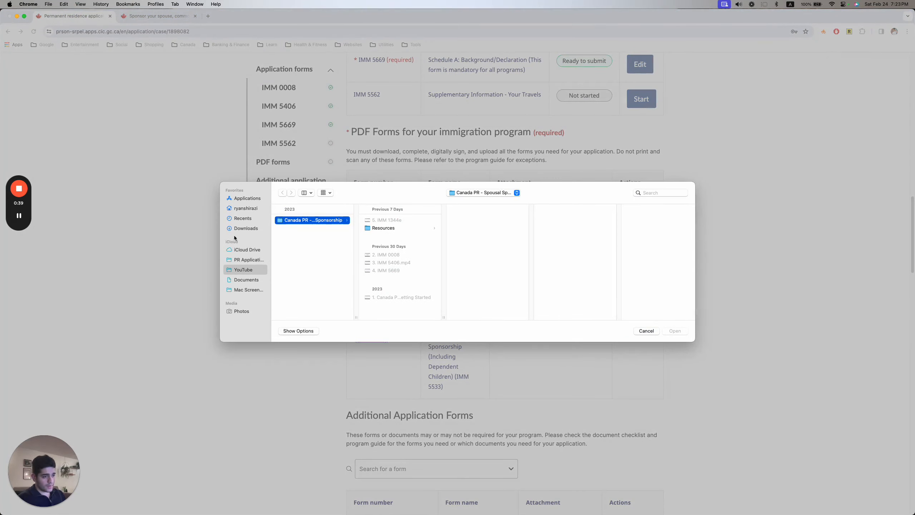
pyautogui.click(245, 259)
pyautogui.click(303, 228)
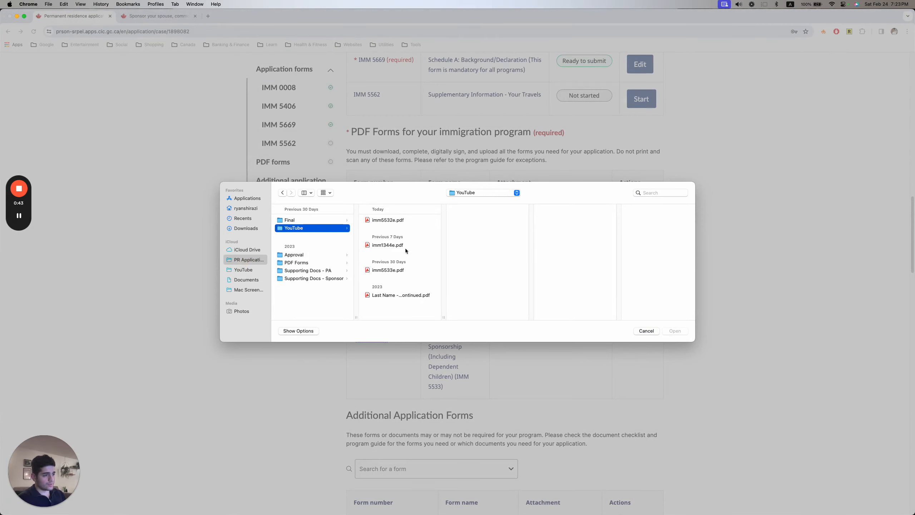
pyautogui.click(385, 221)
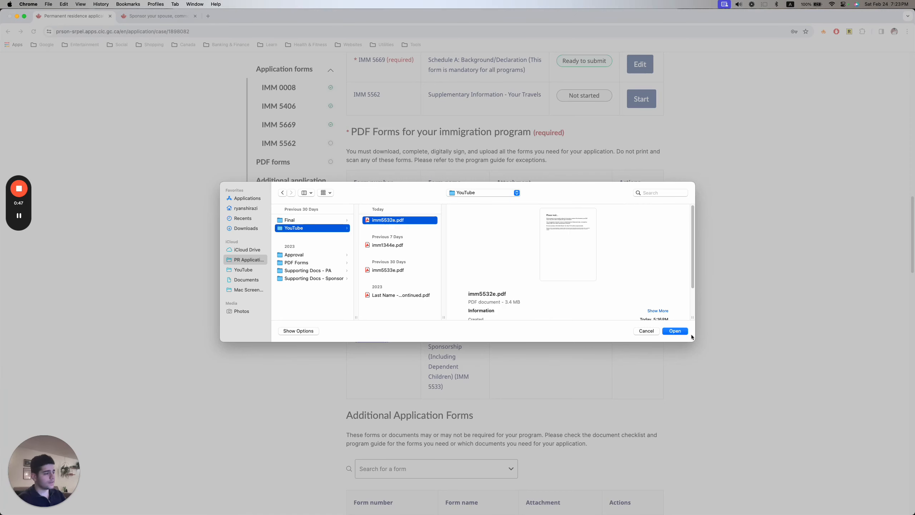
pyautogui.click(674, 331)
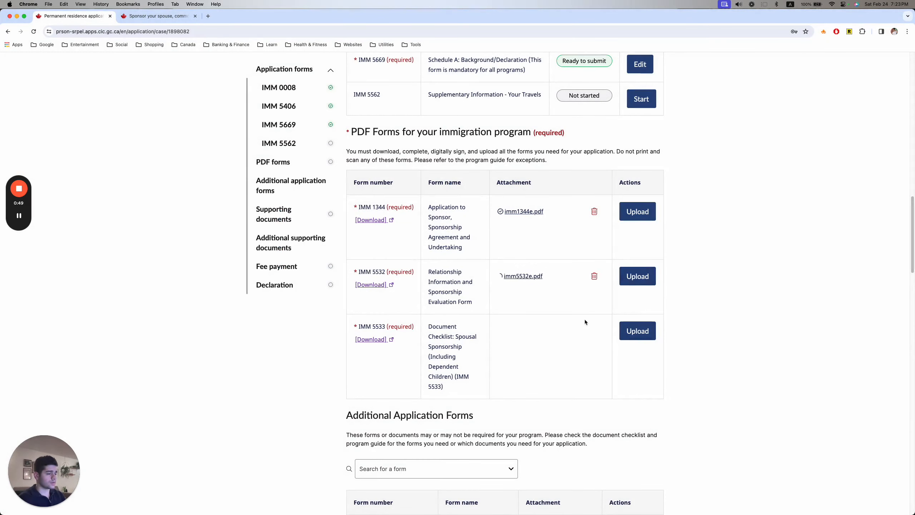